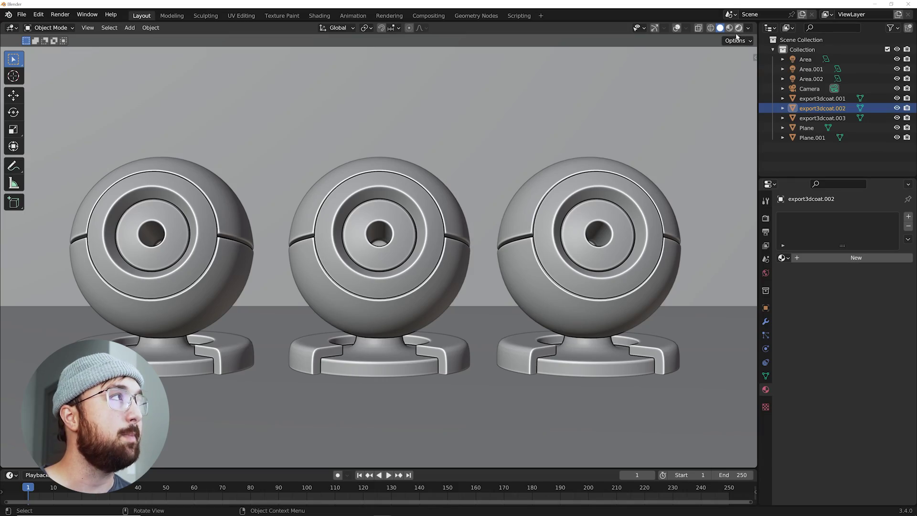
- Switch the viewport from Solid to Rendered shading to preview the three white webcam models
click(739, 27)
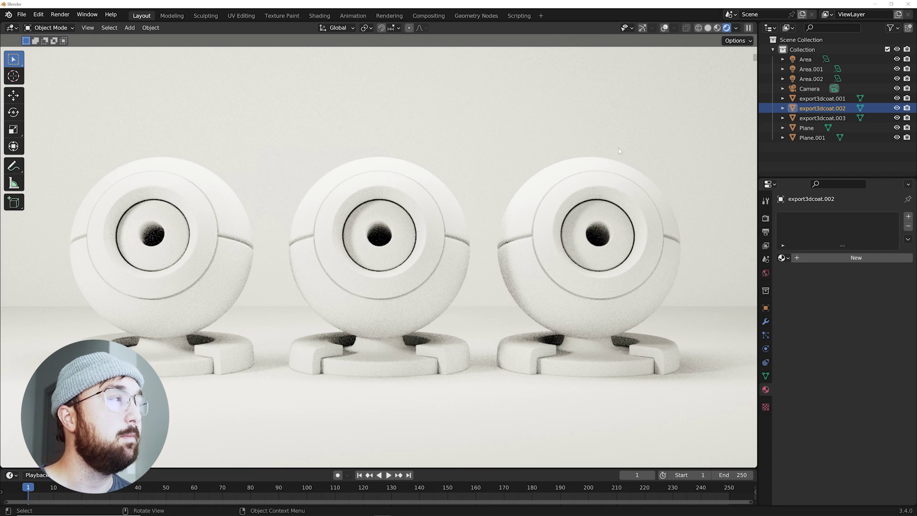
- Apply the blue Blob material from the Realtime Materials sidebar to the middle webcam, export3dcoat.001
key(n)
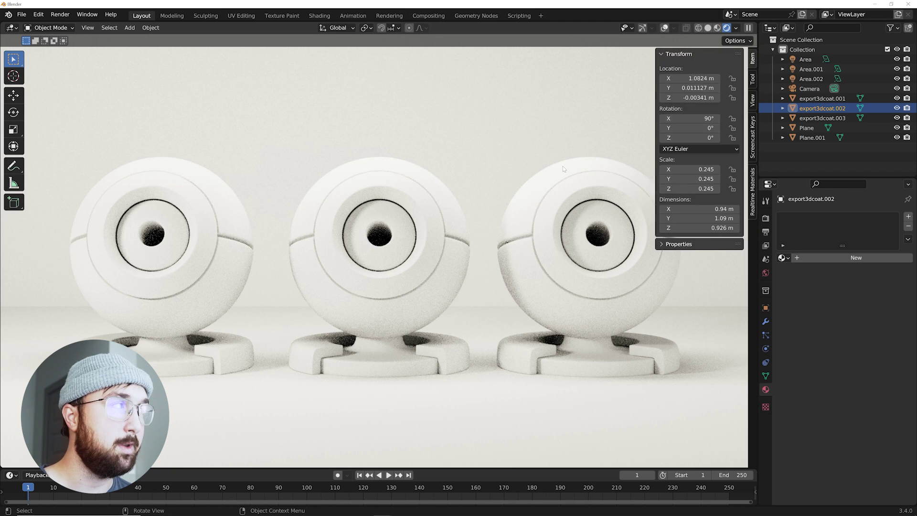
click(752, 191)
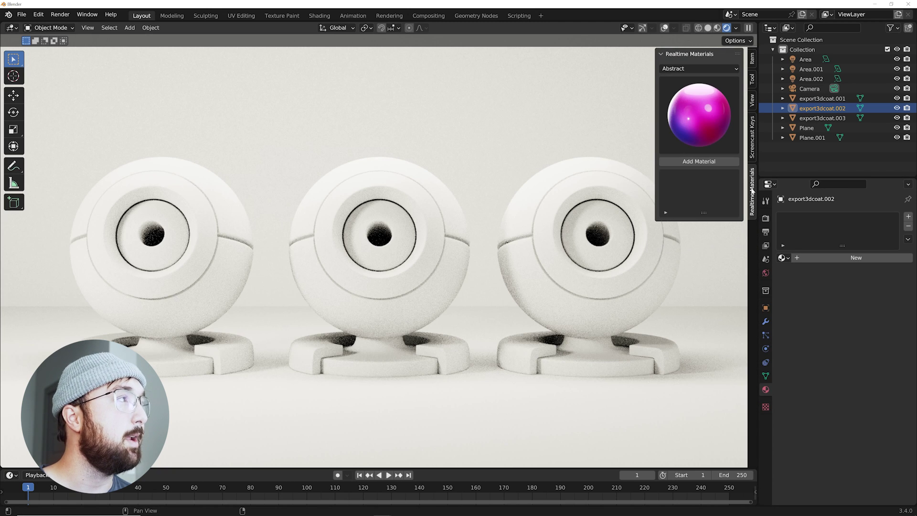
click(708, 107)
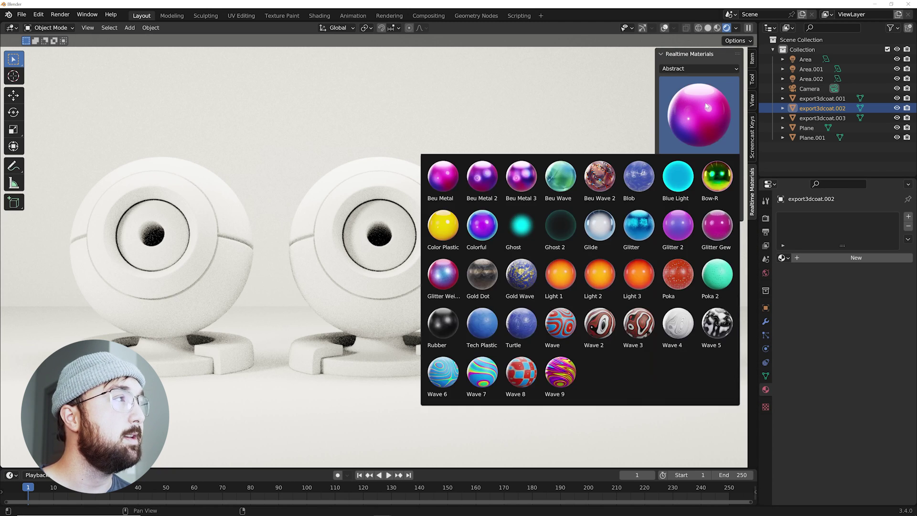
click(639, 181)
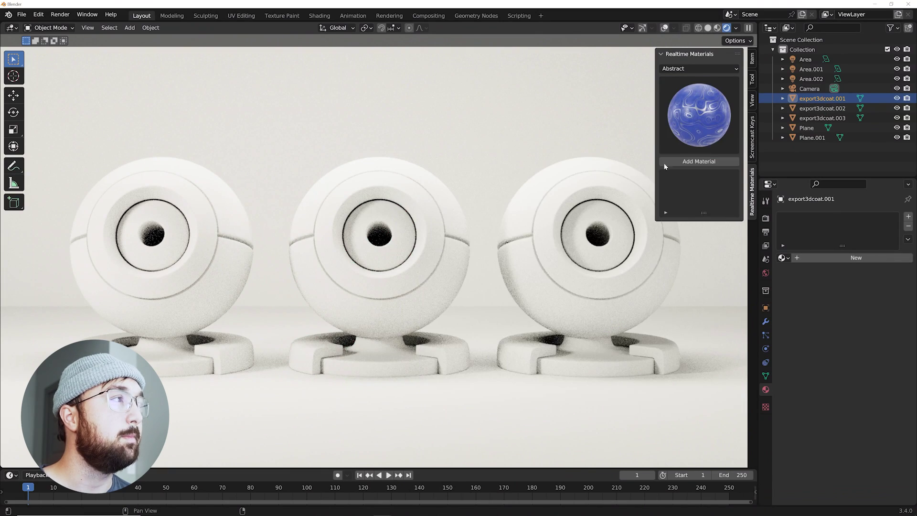
click(695, 162)
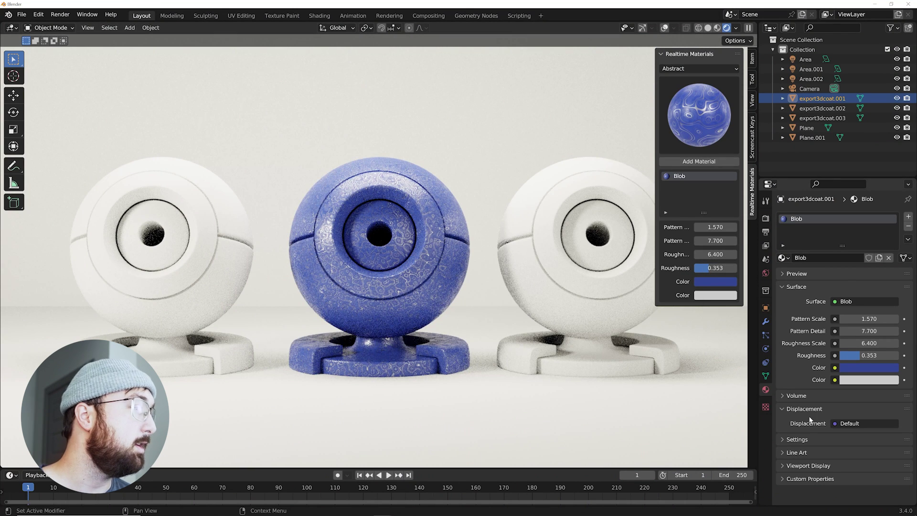
click(766, 218)
- Set the Blob material's Pattern Scale to 0.5 and Pattern Detail to 3
click(766, 390)
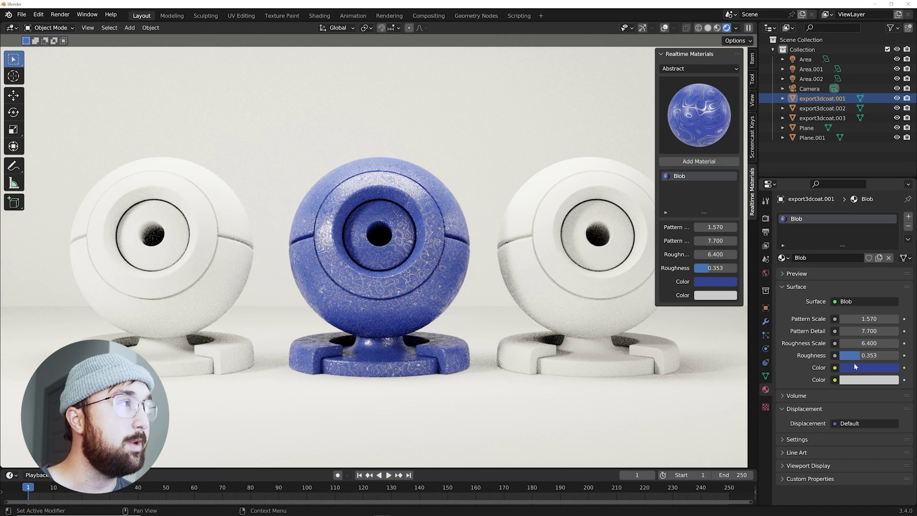
scroll(621, 239, up, 4)
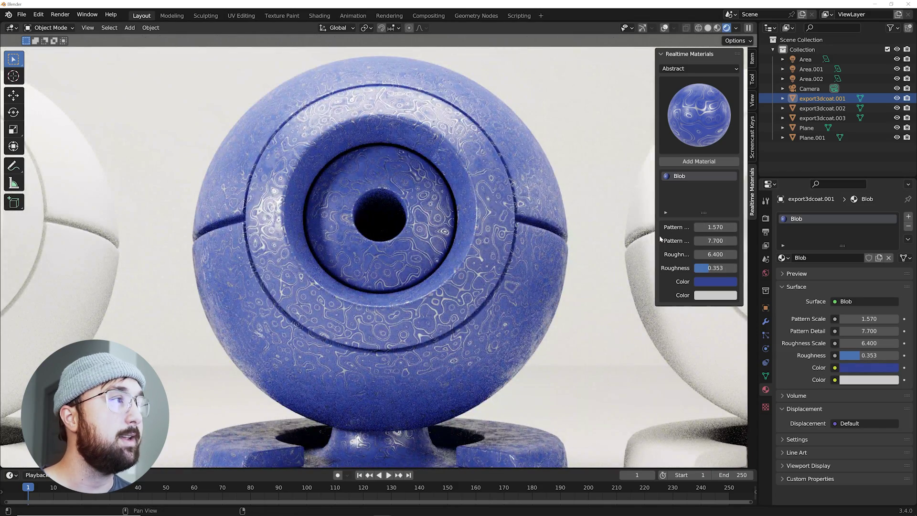
drag(657, 238, 621, 238)
double_click(704, 227)
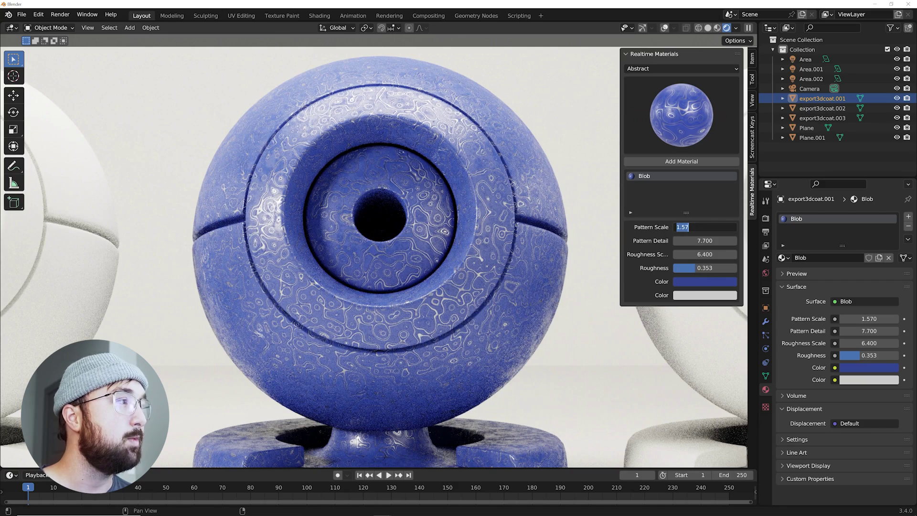
text(0.5)
key(Return)
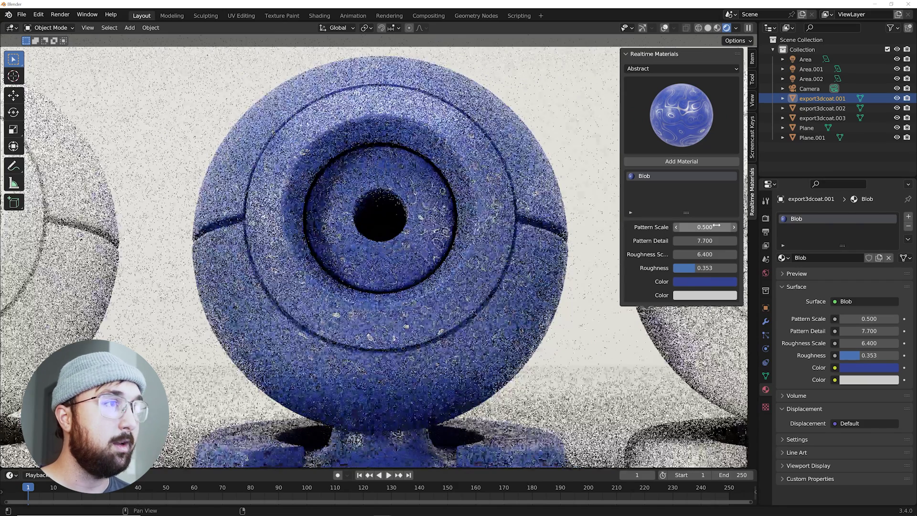
double_click(705, 240)
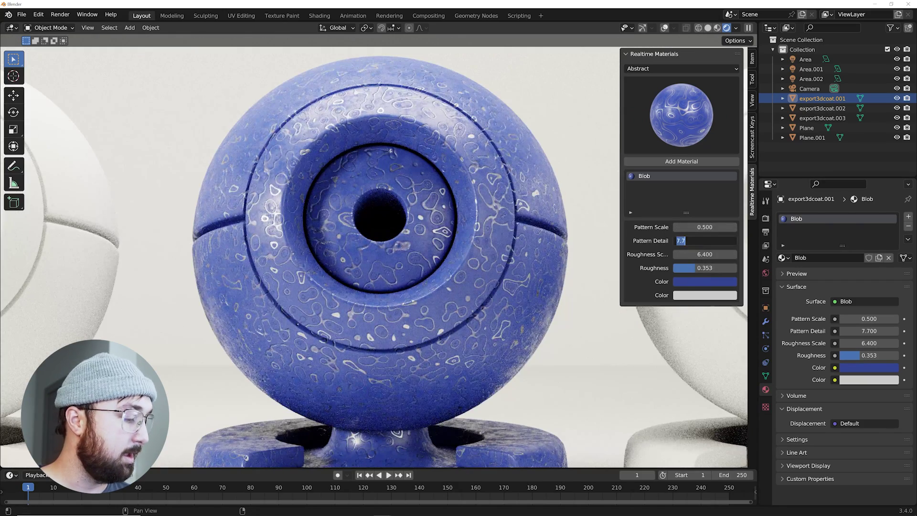
text(3)
key(Return)
- Change the Blob's first colour swatch from blue to orange
scroll(534, 288, down, 3)
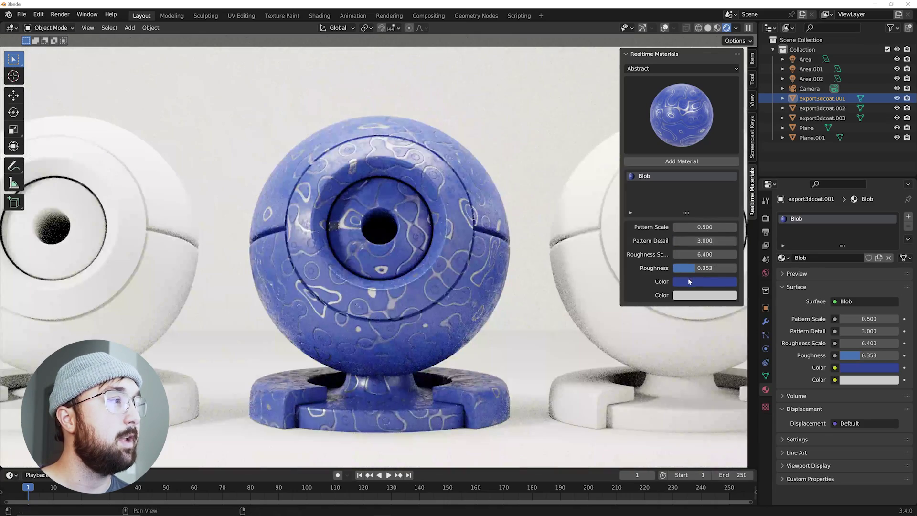
click(689, 281)
click(695, 210)
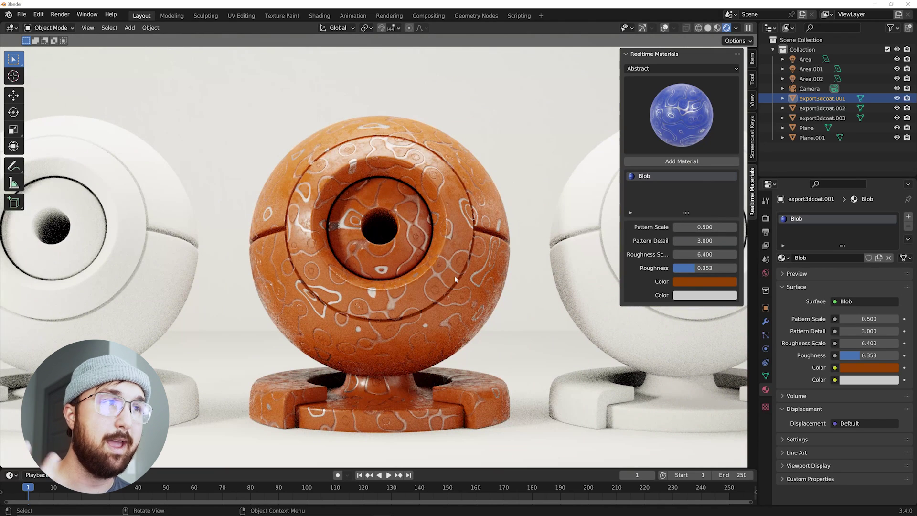
click(676, 67)
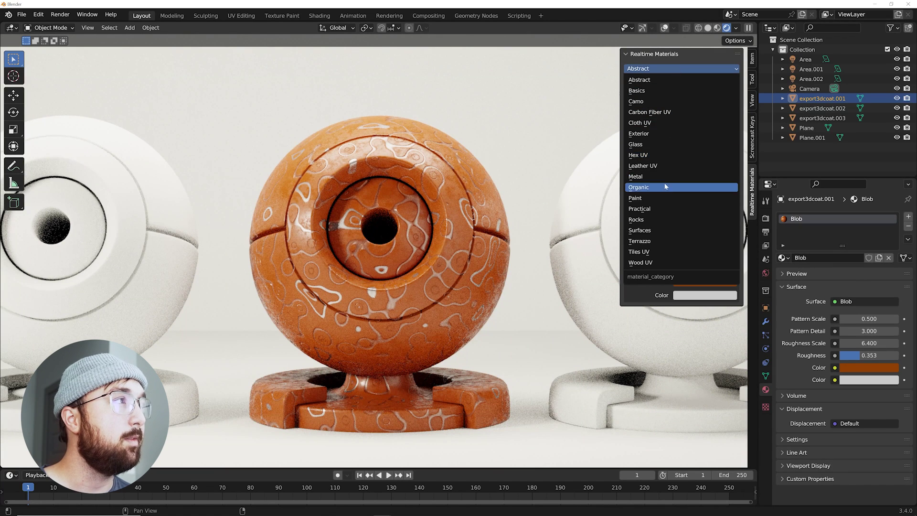
- Apply the Hex UV Hex Color Variation material to the right-hand webcam, export3dcoat.002
click(656, 155)
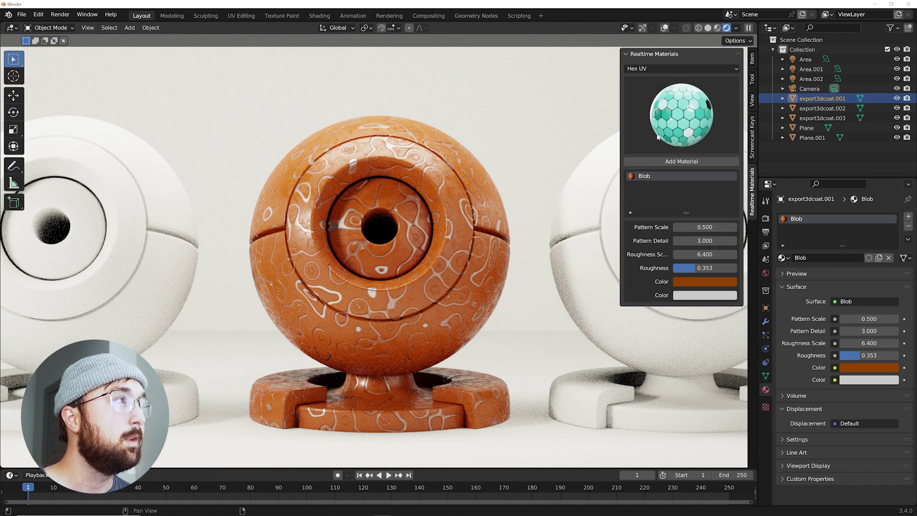
shift+middle_drag(454, 259, 243, 259)
click(440, 225)
scroll(440, 224, up, 5)
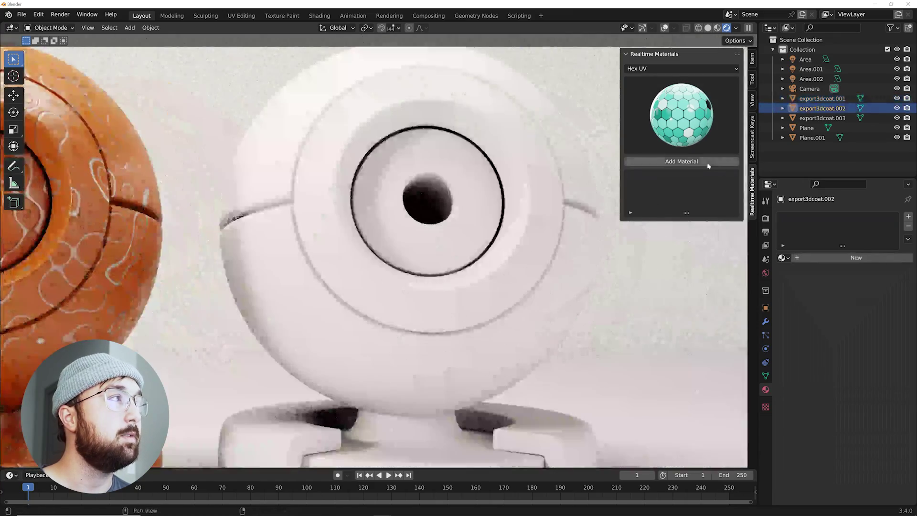
click(702, 162)
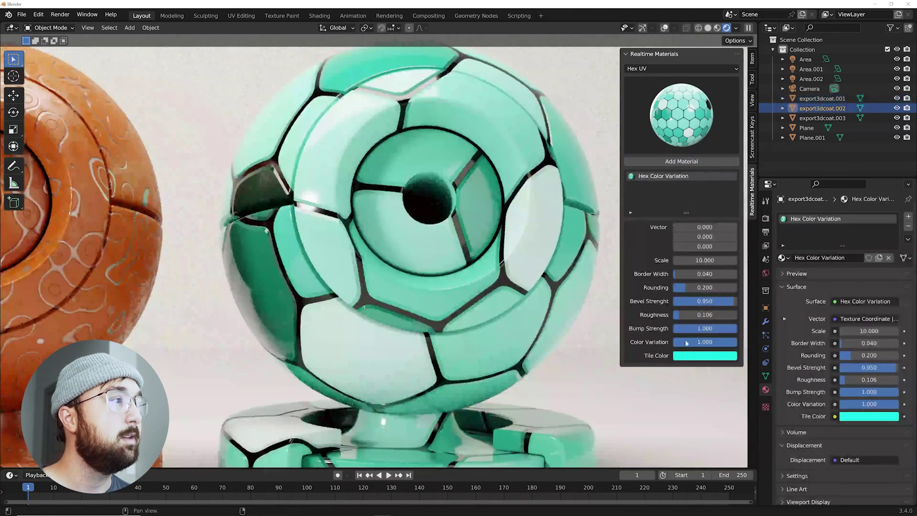
- Tint the hex tiles lime green and round them with thin 0.118 borders
click(702, 355)
click(673, 255)
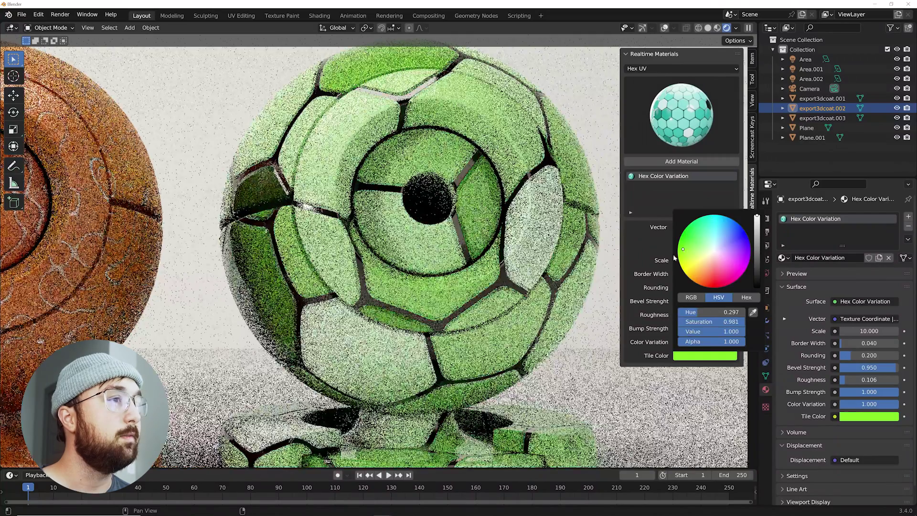
key(KP_0)
mouse_move(695, 279)
mouse_down()
mouse_move(679, 286)
mouse_move(708, 287)
mouse_up()
drag(675, 274, 726, 260)
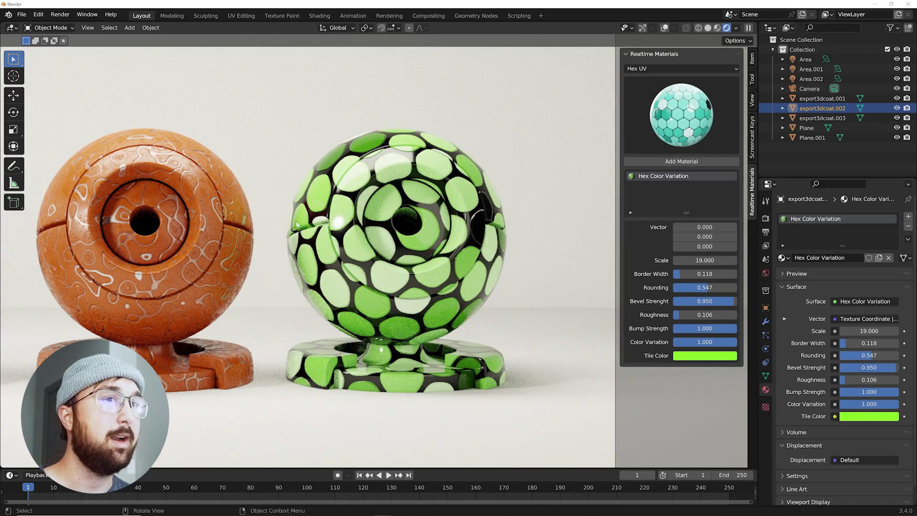
shift+middle_drag(297, 225, 391, 258)
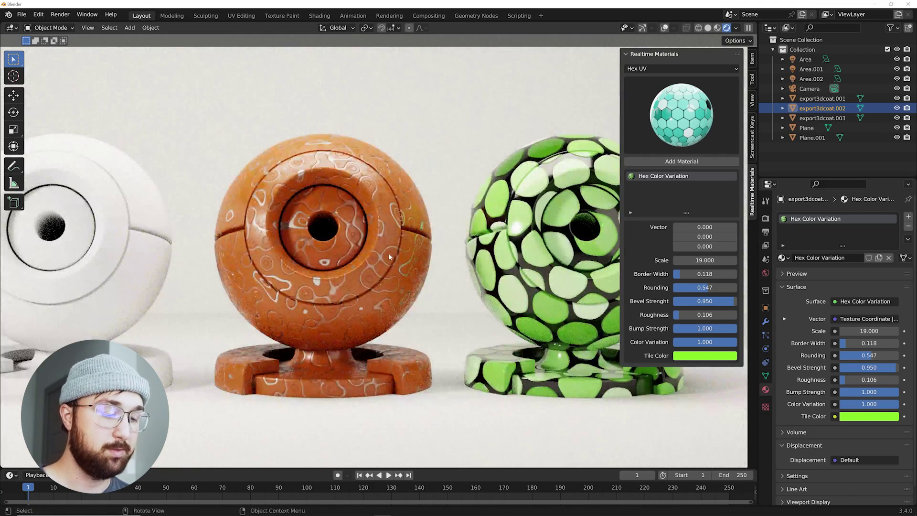
- Hide the sidebar and enlarge the timeline area upward, recentring the three webcams
key(n)
drag(231, 468, 259, 328)
scroll(335, 268, down, 2)
shift+middle_drag(335, 267, 345, 274)
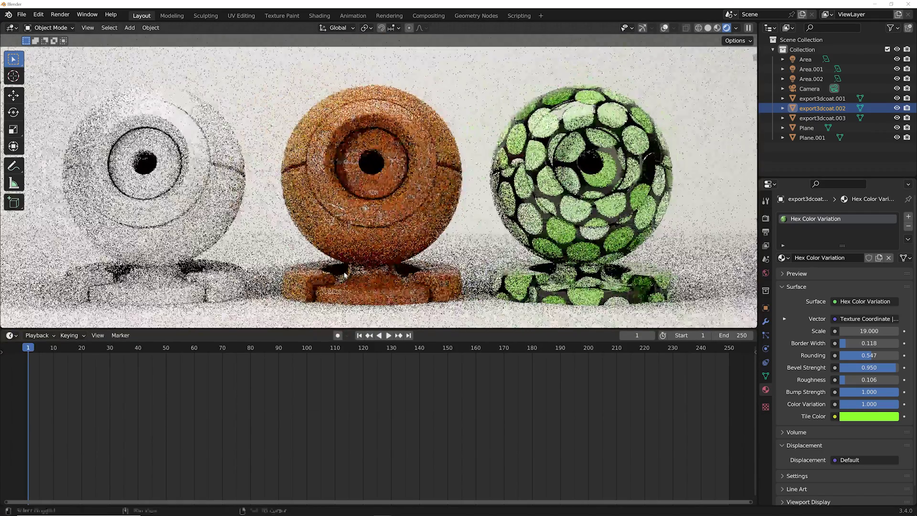
scroll(345, 274, up, 1)
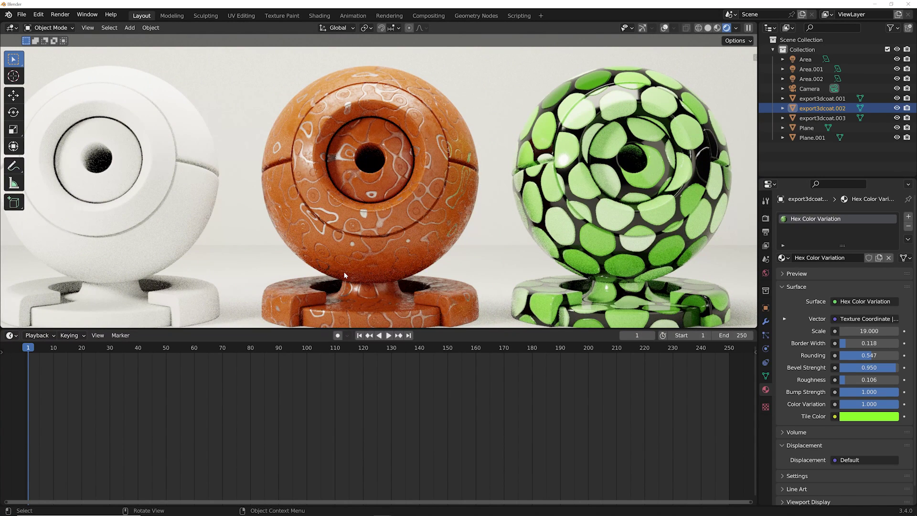
- Turn the timeline into an Asset Browser on Realtime Materials and drag Glide onto the right webcam
click(10, 335)
click(369, 397)
click(38, 350)
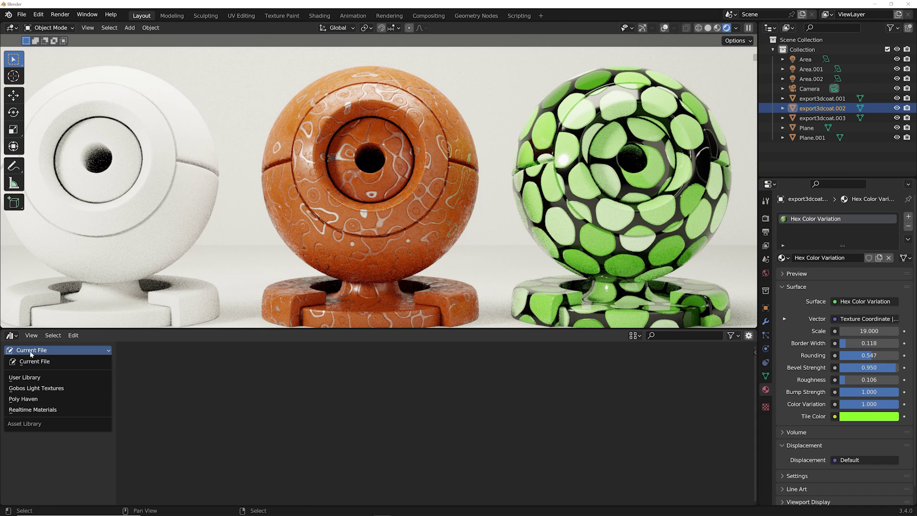
click(41, 410)
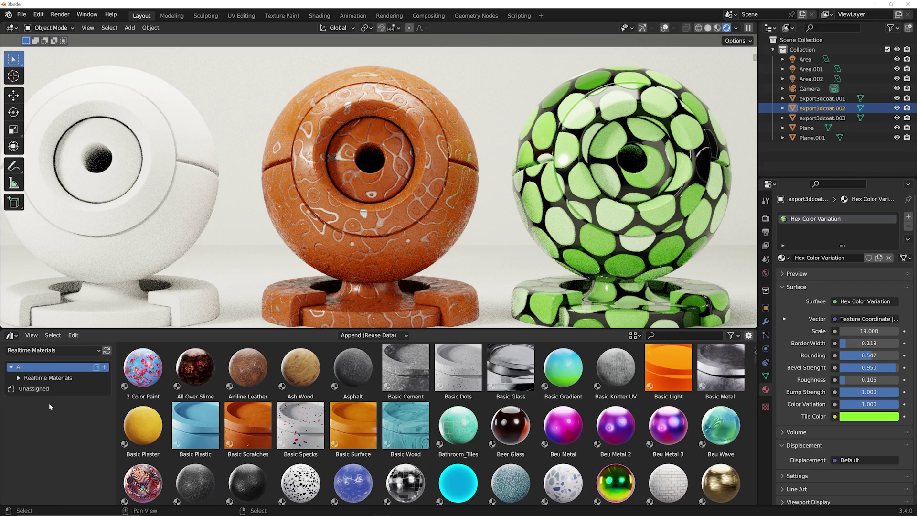
scroll(390, 405, down, 10)
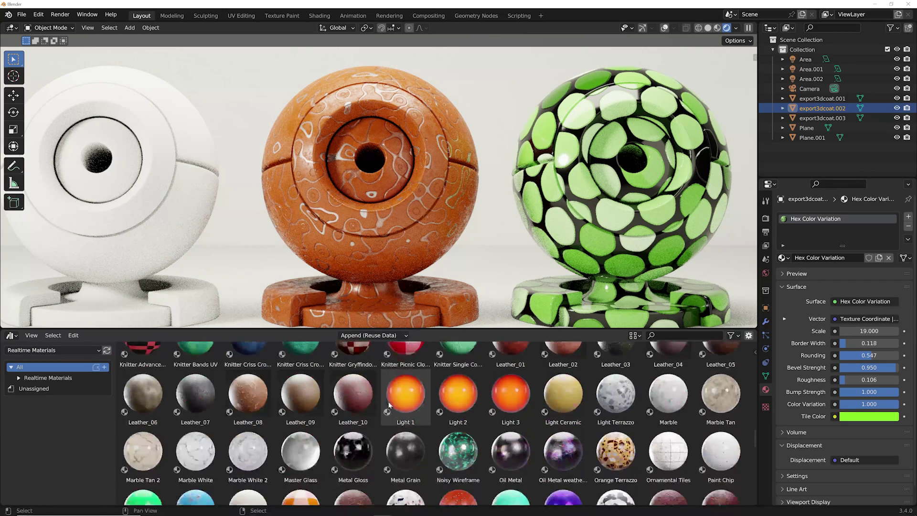
scroll(389, 406, up, 8)
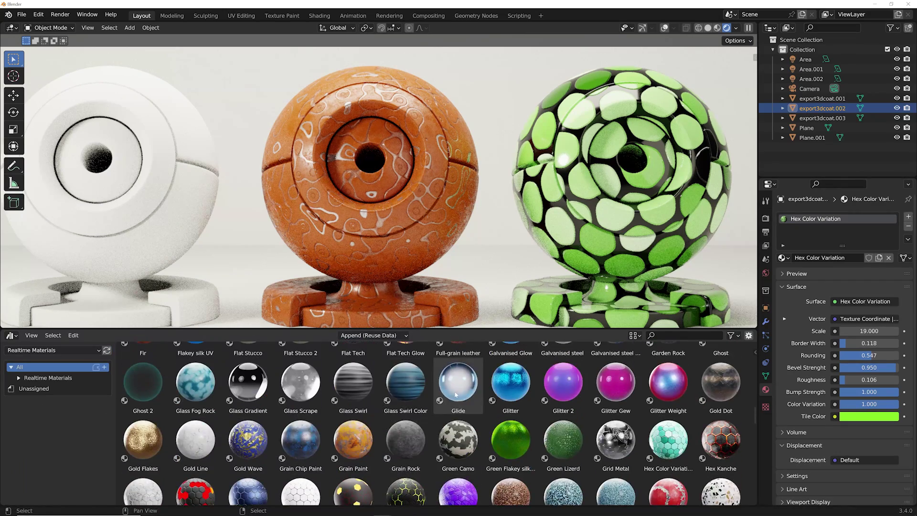
drag(461, 412, 615, 201)
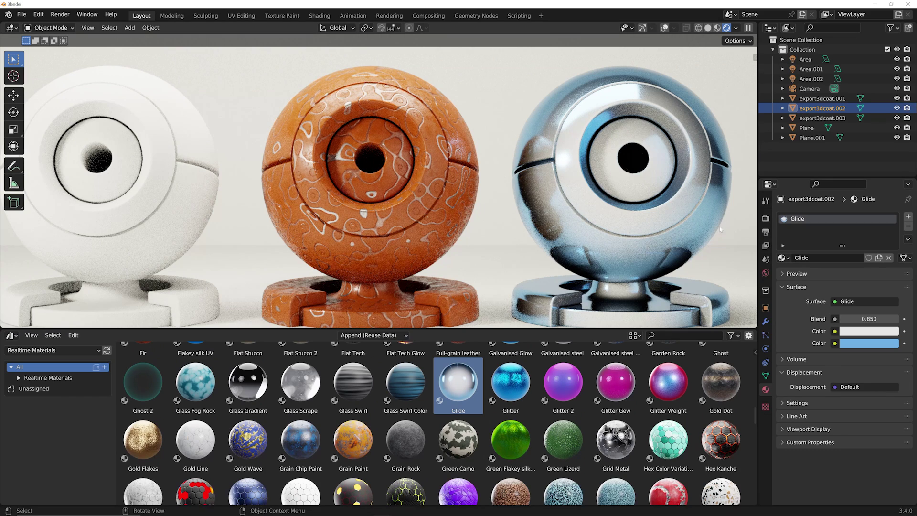
- Change the Glide material's second colour from blue to orange for a gold sheen
key(n)
click(704, 255)
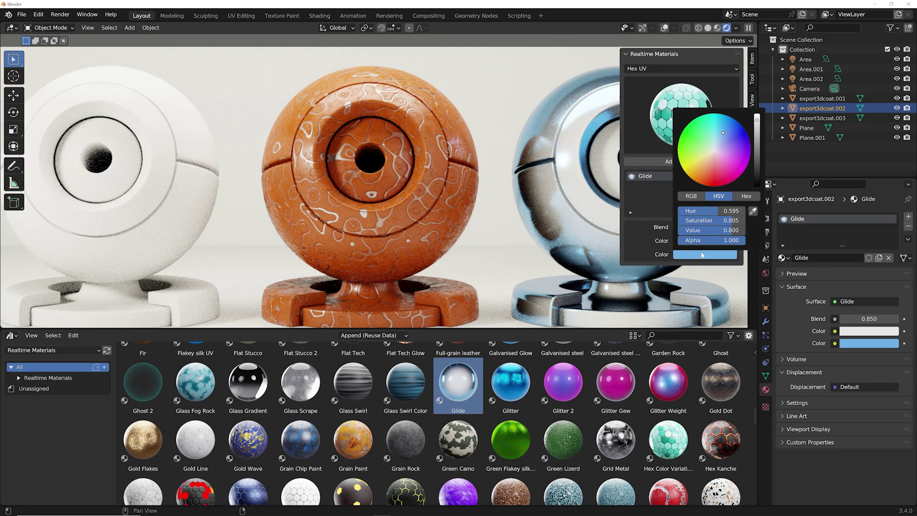
click(698, 175)
key(n)
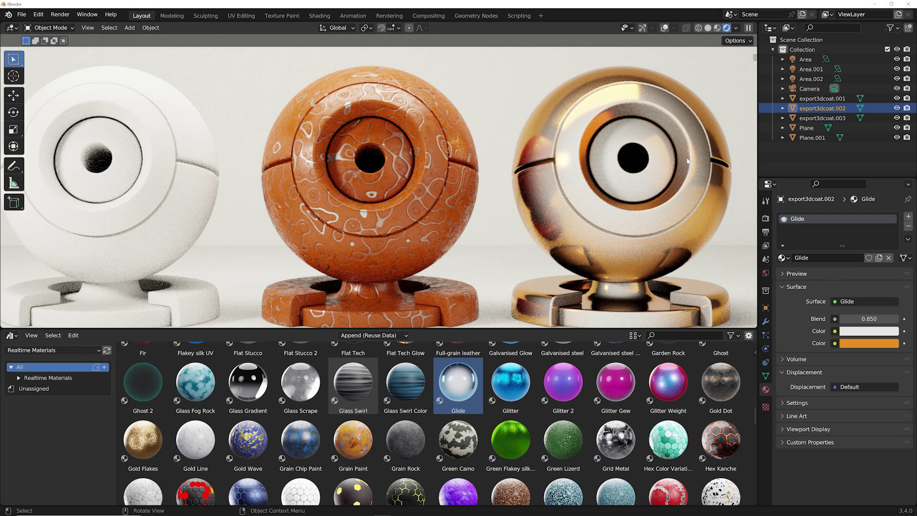
- Browse the Realtime Materials catalogs to Terrazzo and drag Light Terrazzo onto the middle webcam
click(20, 378)
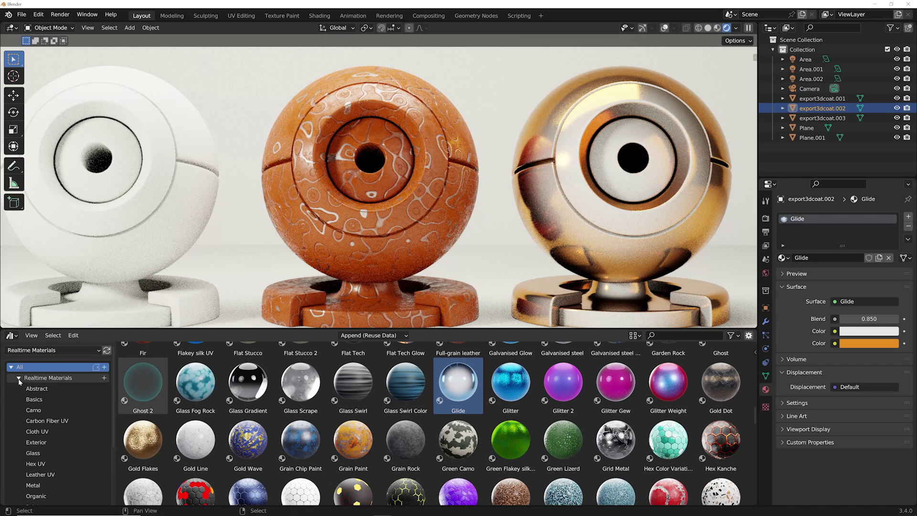
click(46, 442)
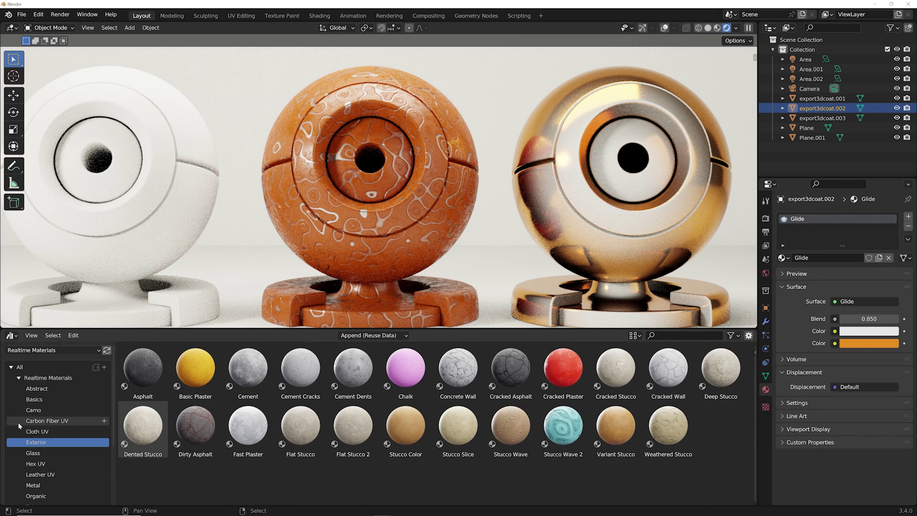
scroll(46, 441, down, 3)
click(44, 439)
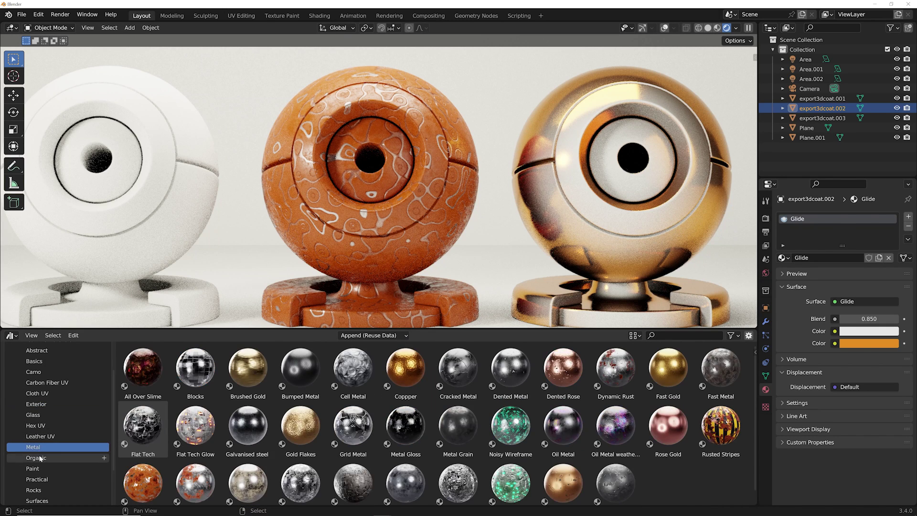
click(41, 458)
click(35, 479)
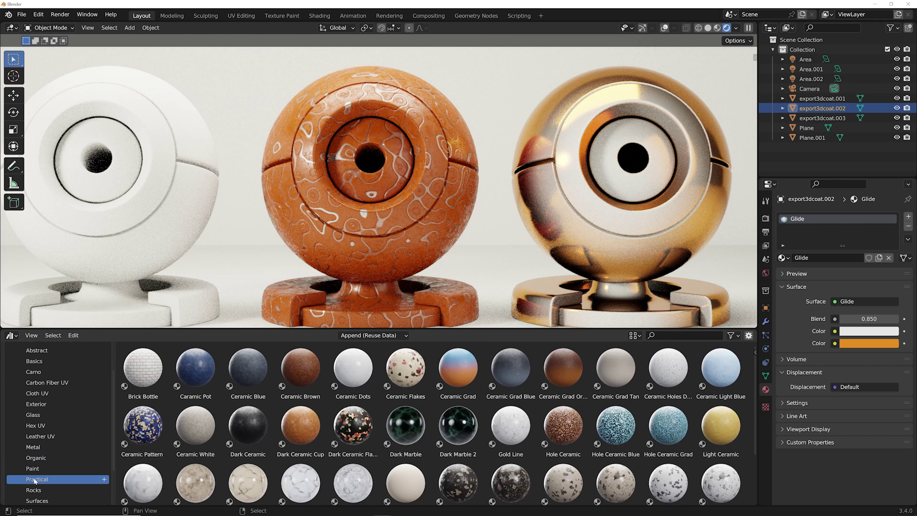
scroll(381, 434, down, 3)
scroll(46, 460, down, 4)
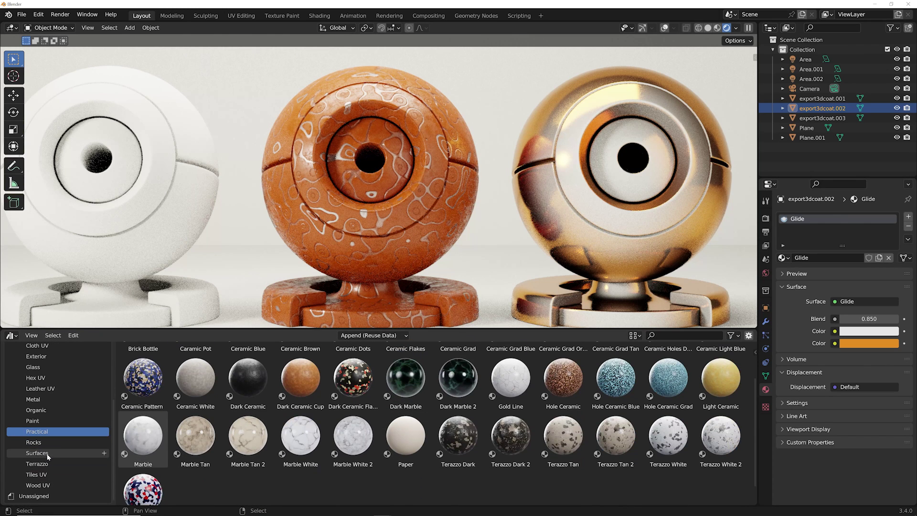
click(44, 463)
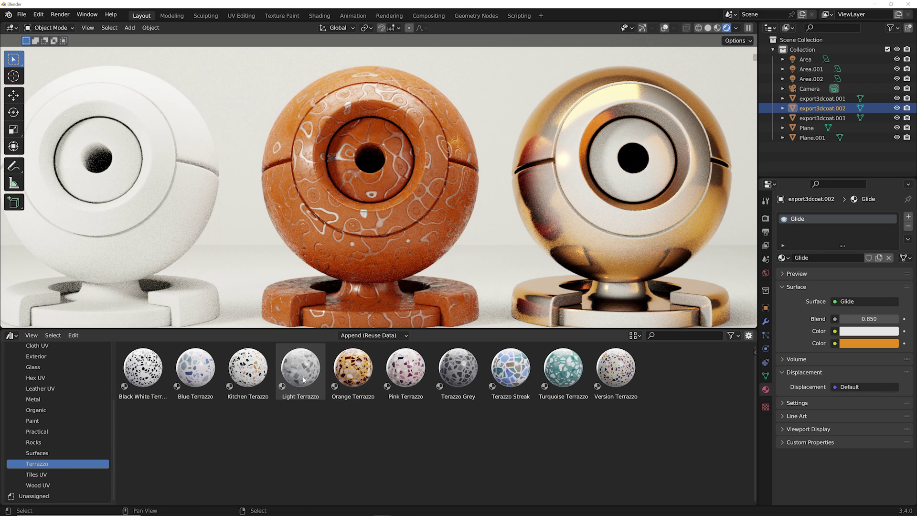
drag(303, 380, 351, 229)
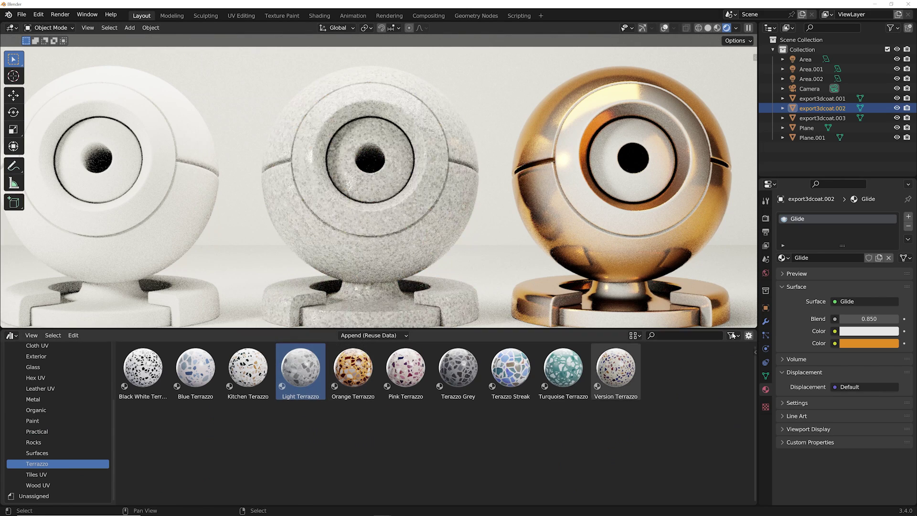
- Set the terrazzo Overall Scale to 5 and tint its chips cyan
click(862, 330)
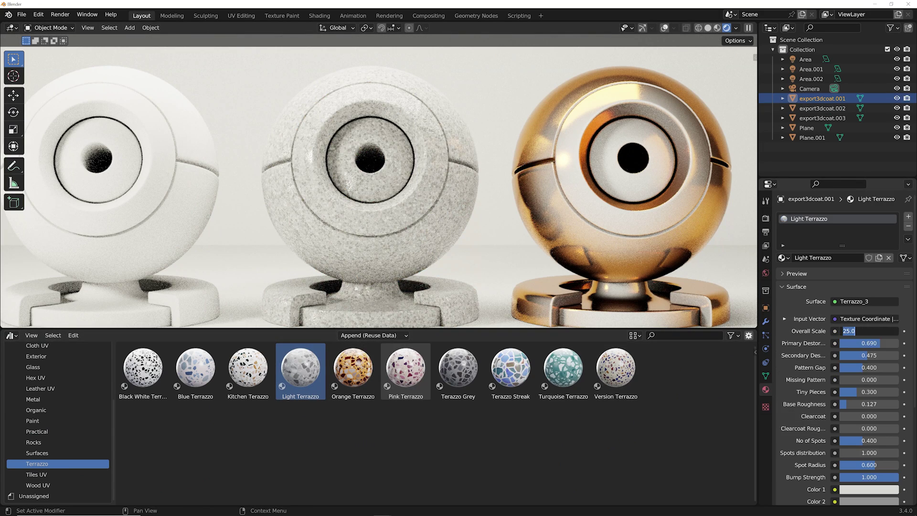
text(5)
key(Return)
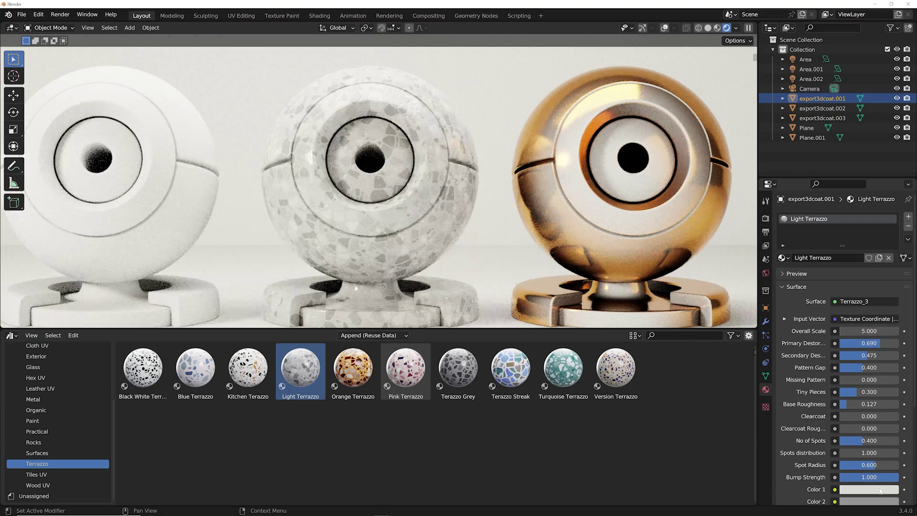
scroll(871, 474, down, 2)
click(871, 465)
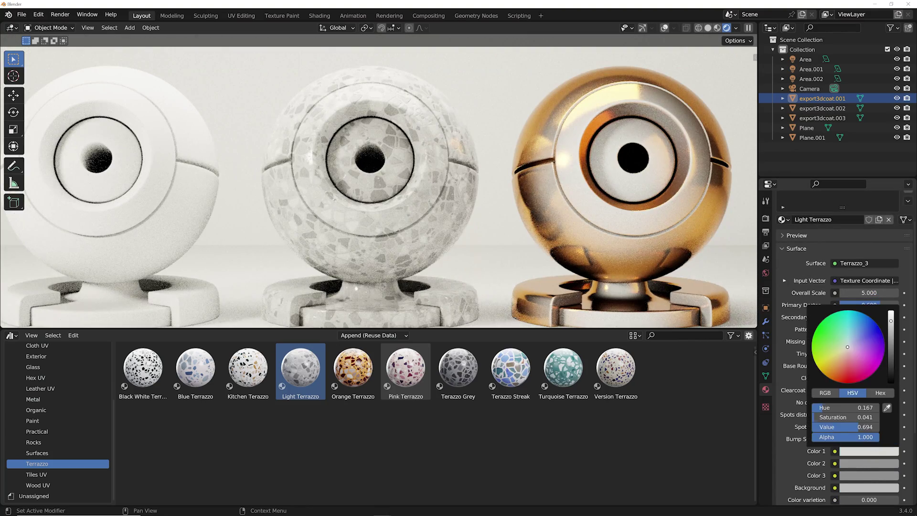
click(827, 345)
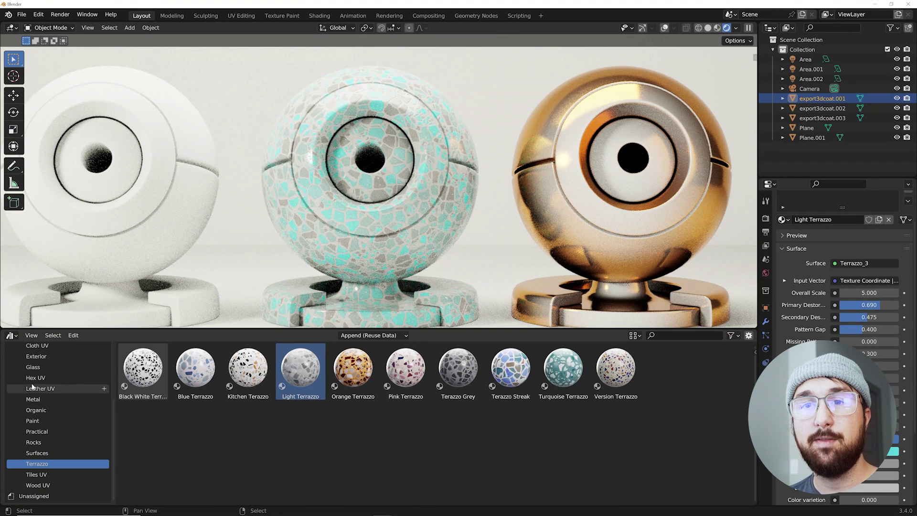
- From Leather UV, drag Leather_10 onto the right, Leather_07 the middle, Leather_09 the left webcam
click(45, 389)
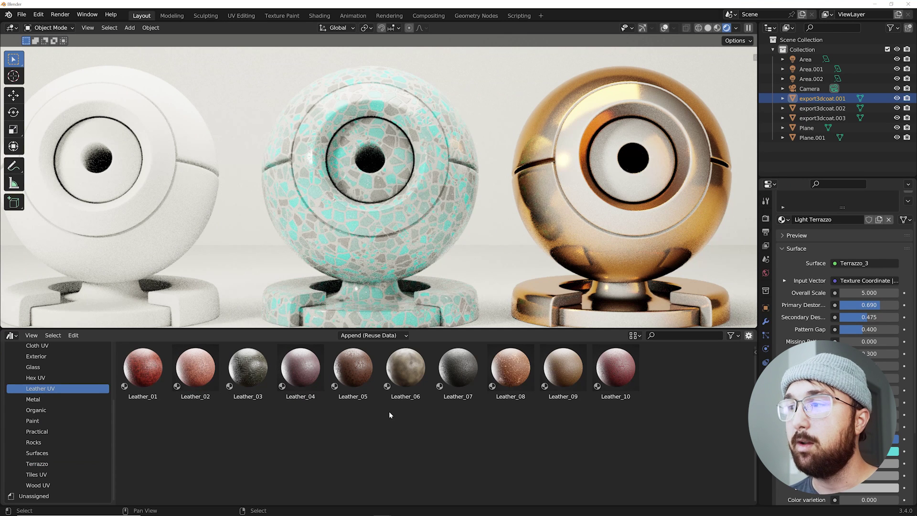
drag(621, 377, 616, 244)
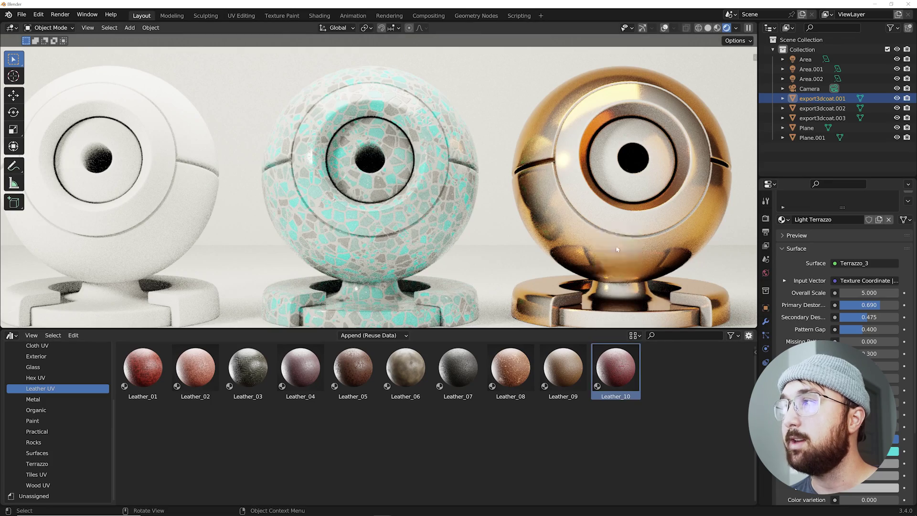
drag(470, 381, 422, 231)
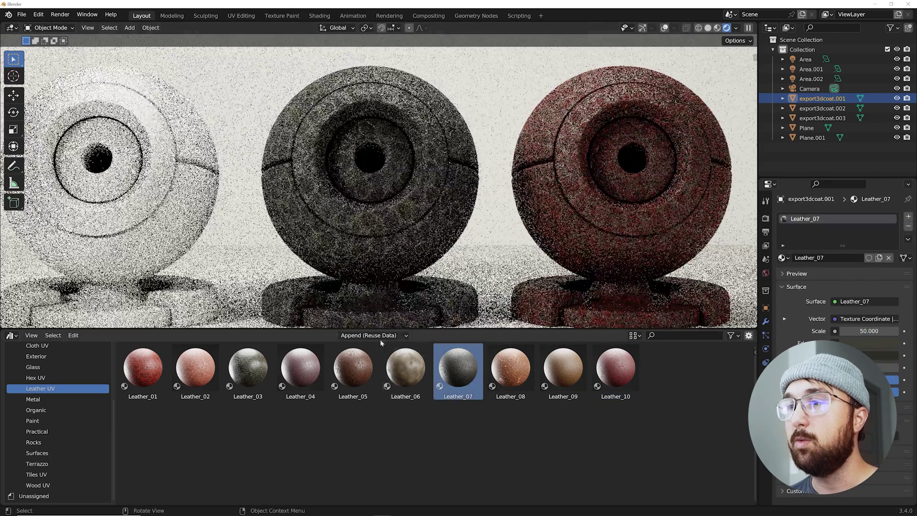
drag(563, 370, 165, 195)
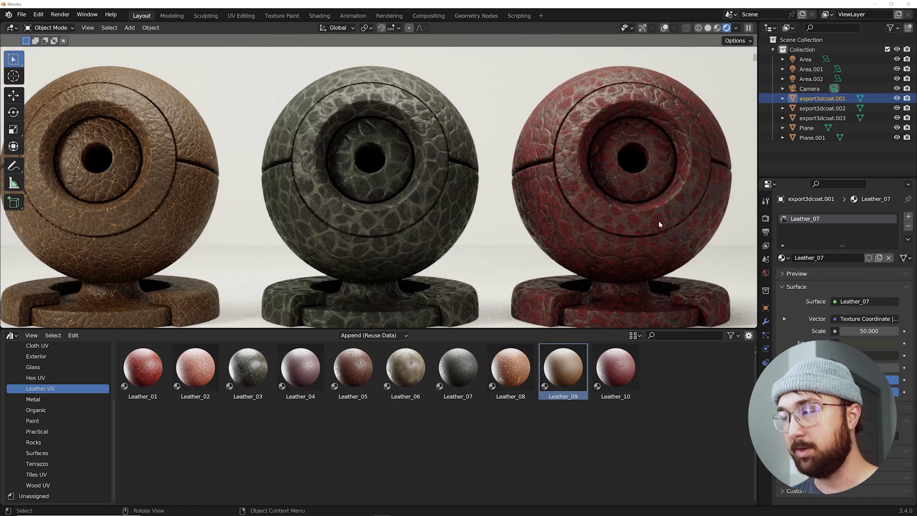
key(n)
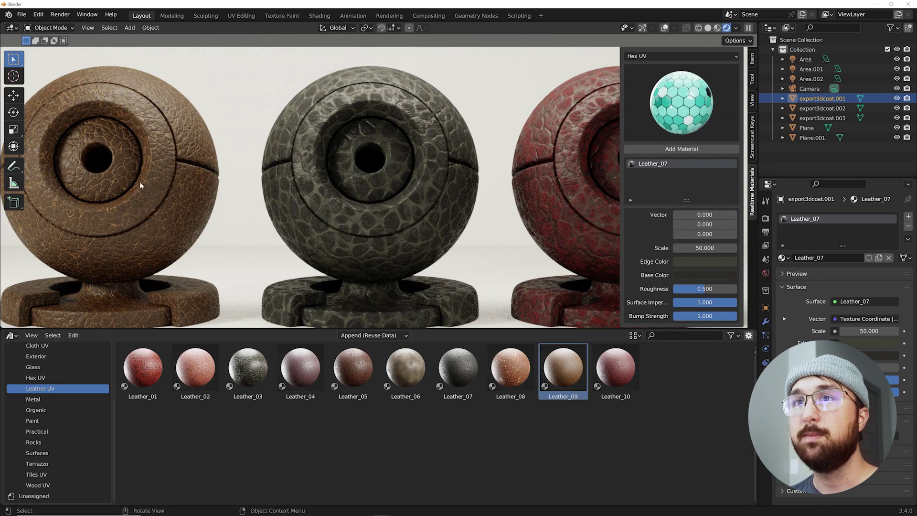
- Set the middle Leather_07 Scale to 200 and the left Leather_09 Scale to 300
shift+middle_drag(168, 189, 287, 209)
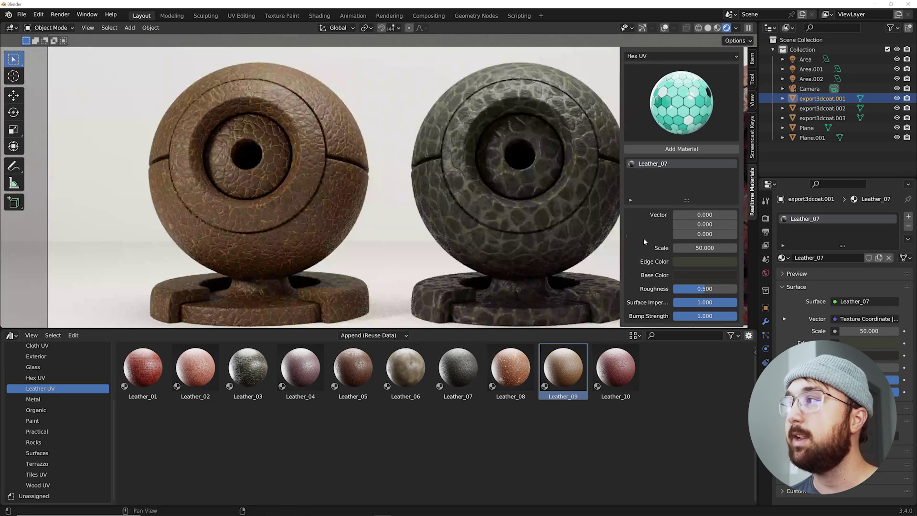
double_click(706, 248)
text(200)
key(Return)
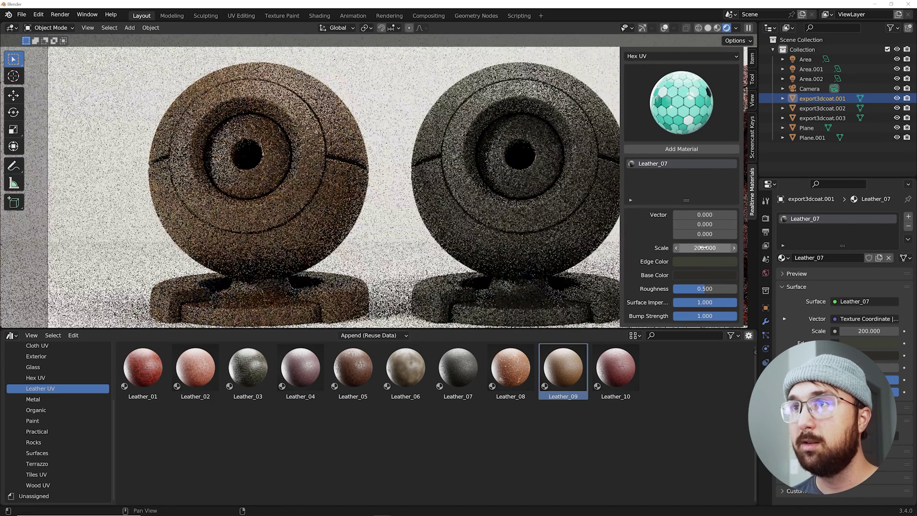
click(312, 140)
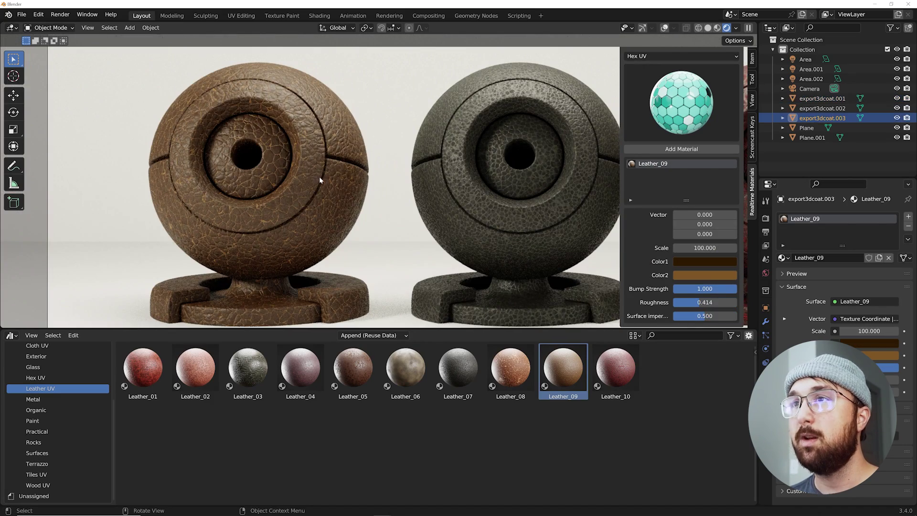
drag(703, 248, 719, 247)
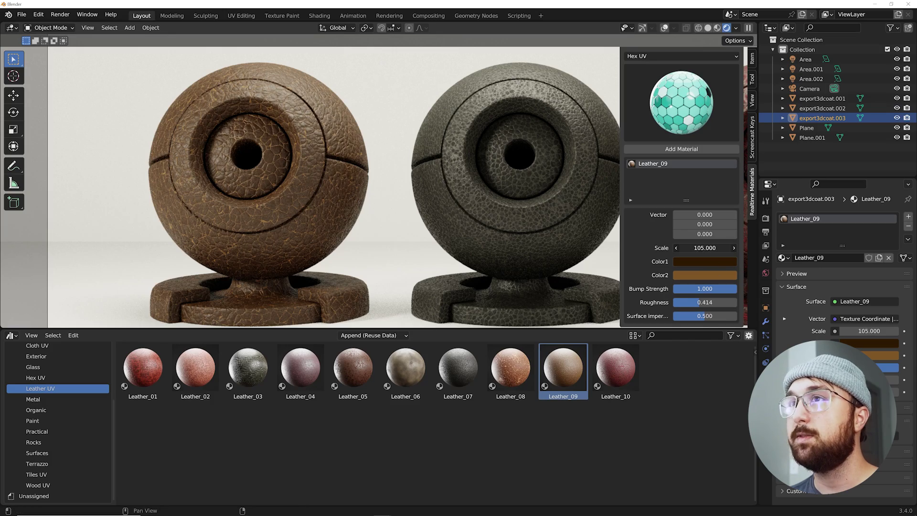
double_click(702, 247)
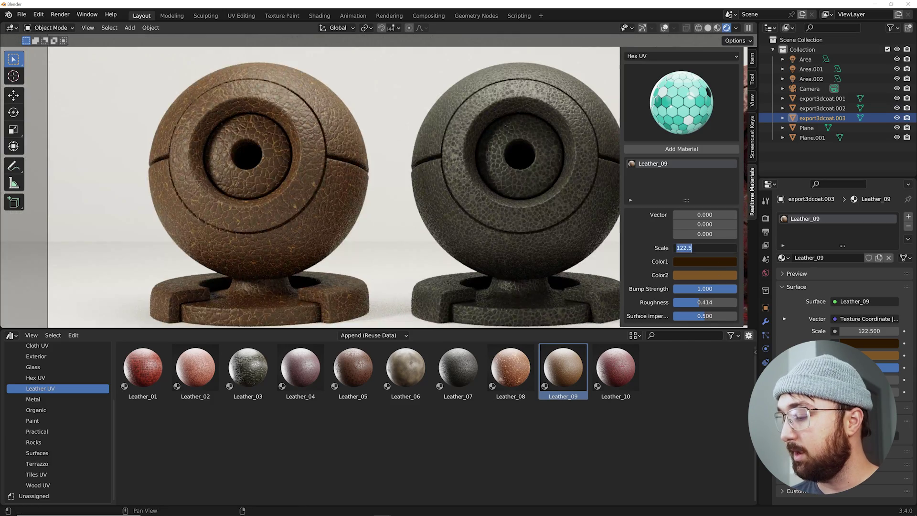
text(300)
key(Return)
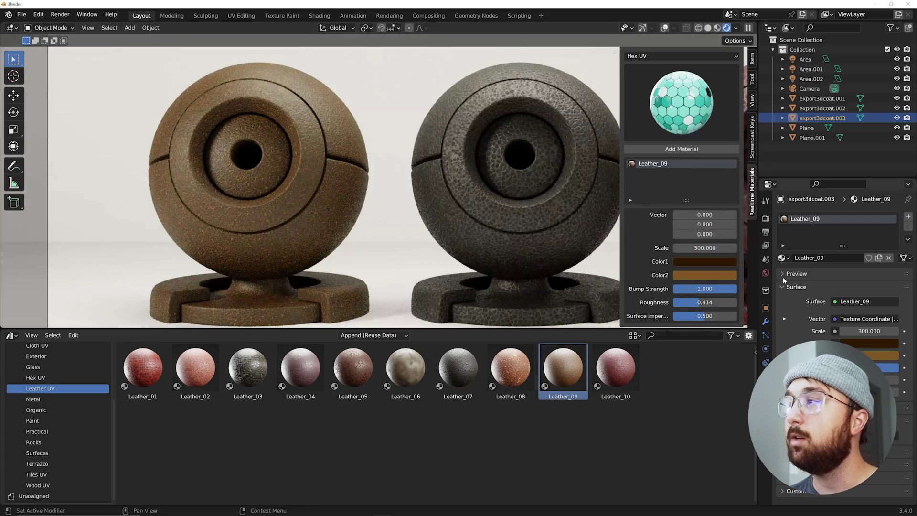
- Try a saturated yellow for the left leather's Color1
click(736, 261)
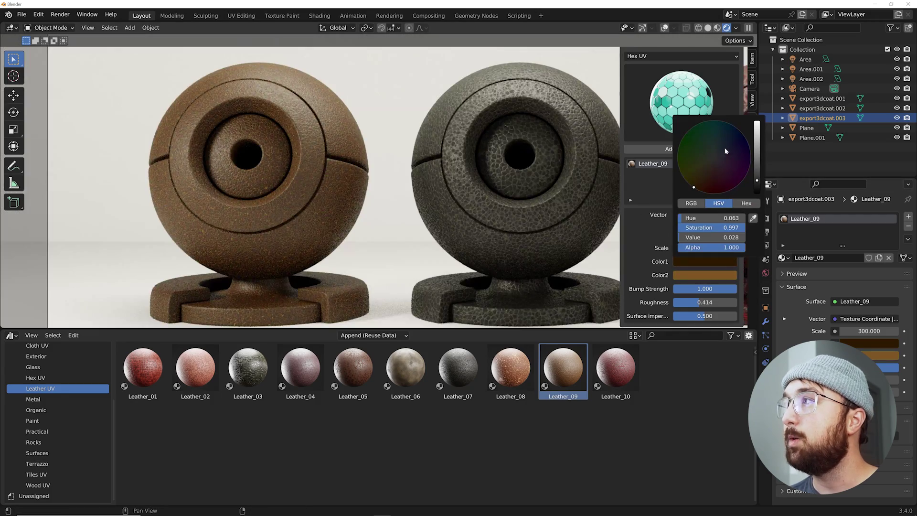
click(689, 176)
drag(702, 237, 739, 237)
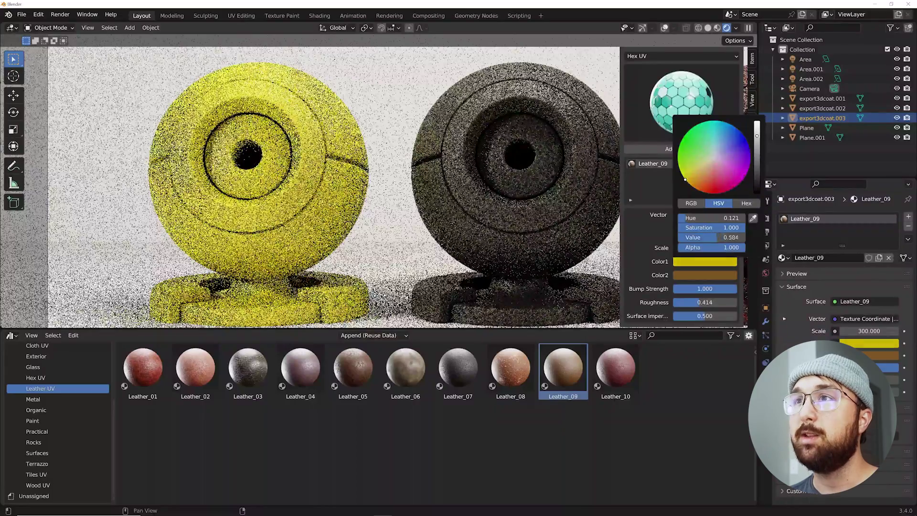
scroll(413, 206, up, 6)
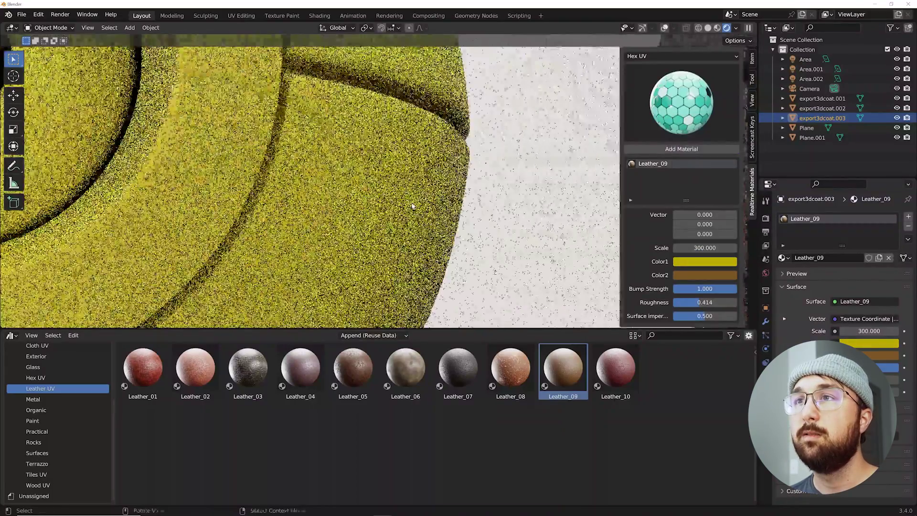
scroll(311, 194, down, 6)
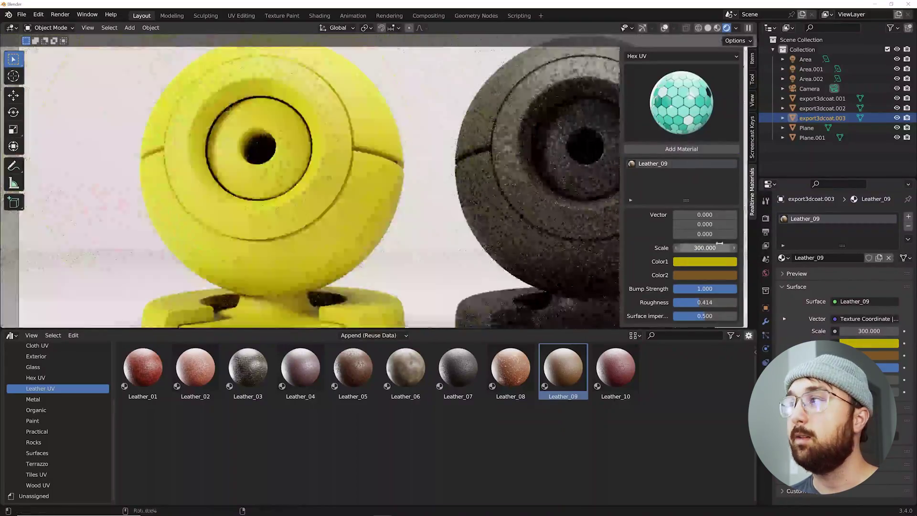
- Move Color1 through orange-red and salmon to a warm brown (Hue 0.034, Saturation 0.668)
click(725, 262)
click(709, 181)
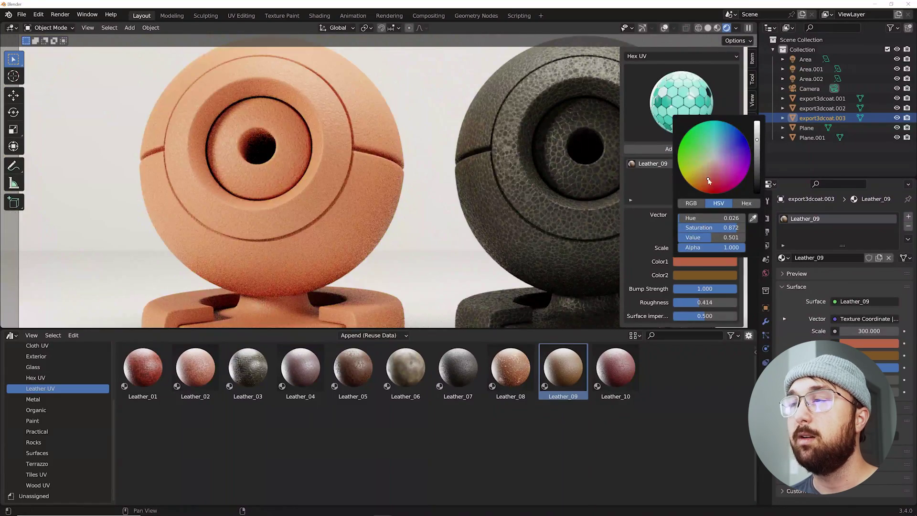
drag(709, 181, 702, 165)
shift+middle_drag(508, 215, 337, 215)
click(705, 261)
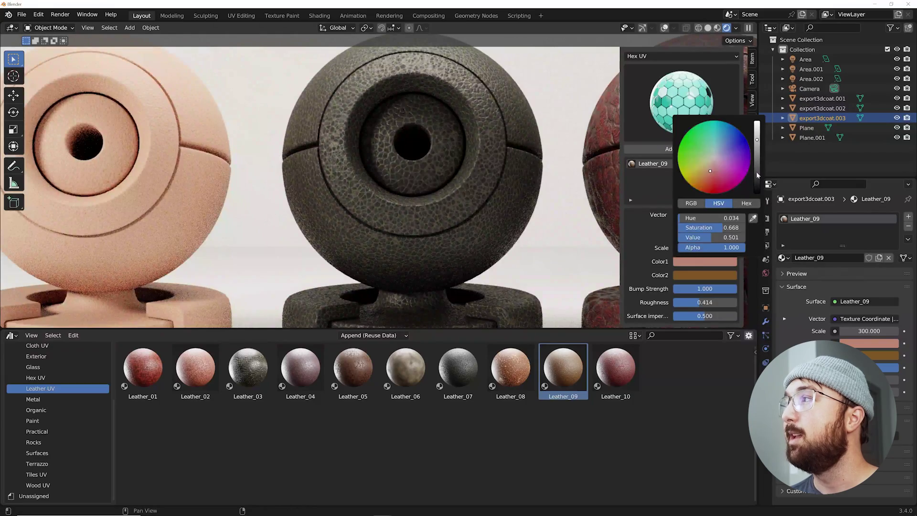
click(756, 171)
click(486, 175)
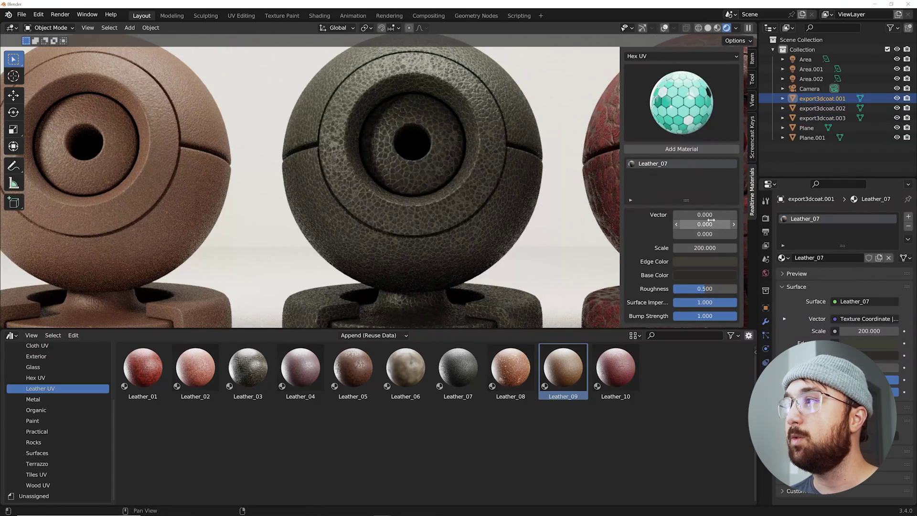
drag(705, 248, 738, 248)
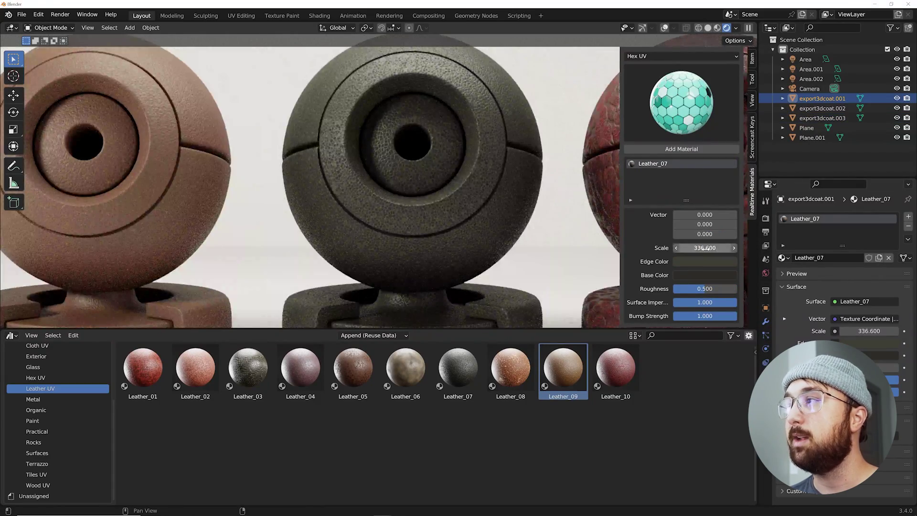
click(704, 248)
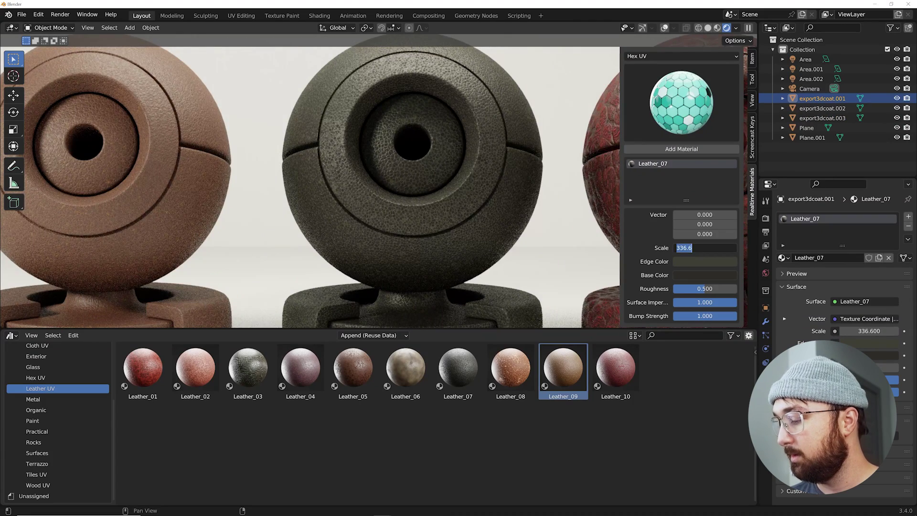
text(30)
key(Return)
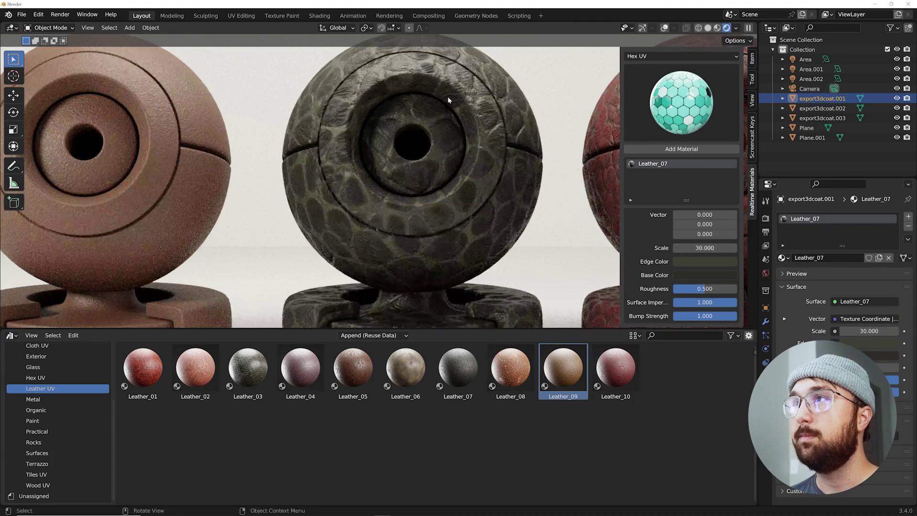
click(698, 248)
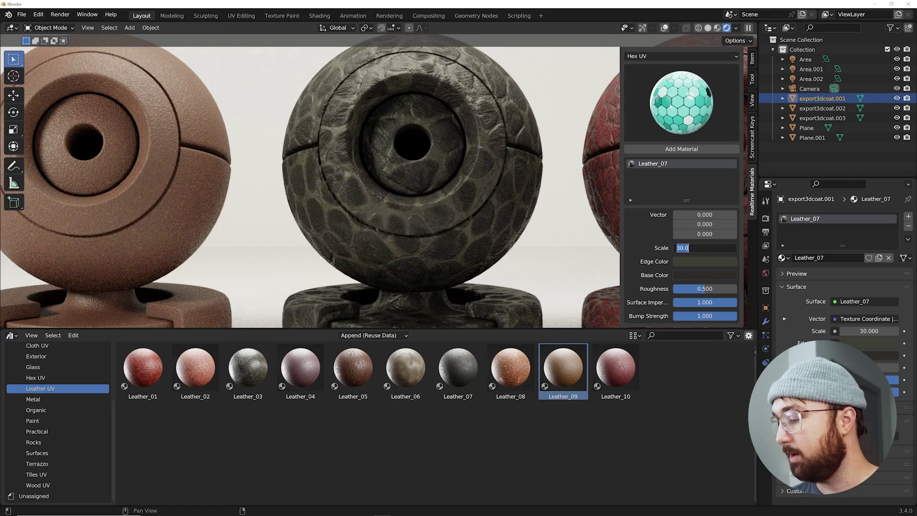
text(200)
key(Return)
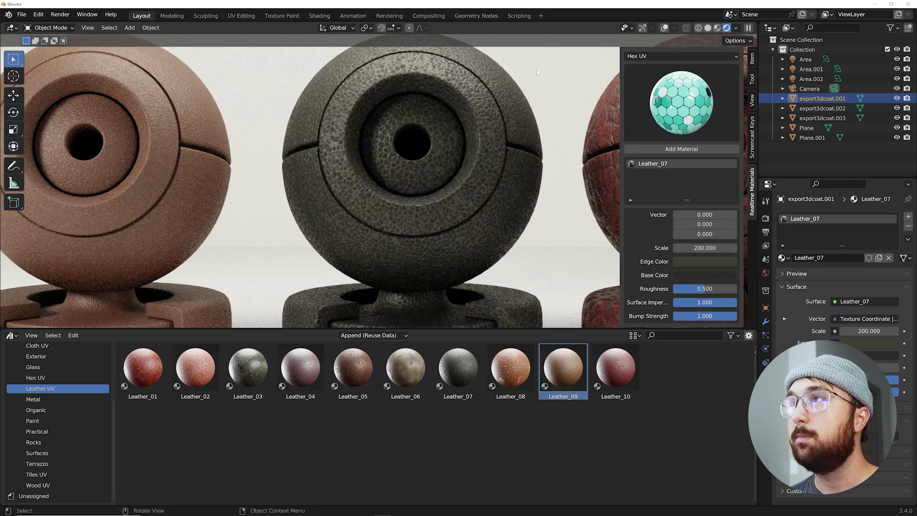
click(688, 275)
click(698, 207)
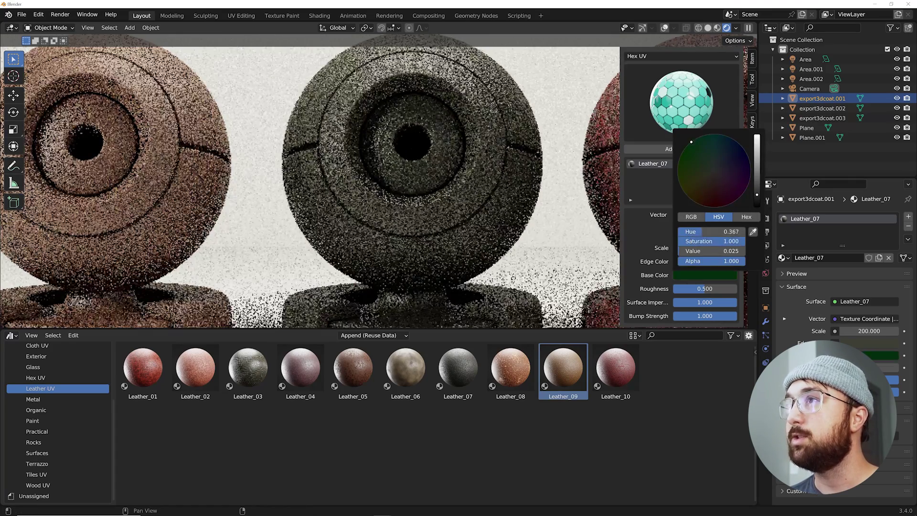
click(705, 261)
click(727, 173)
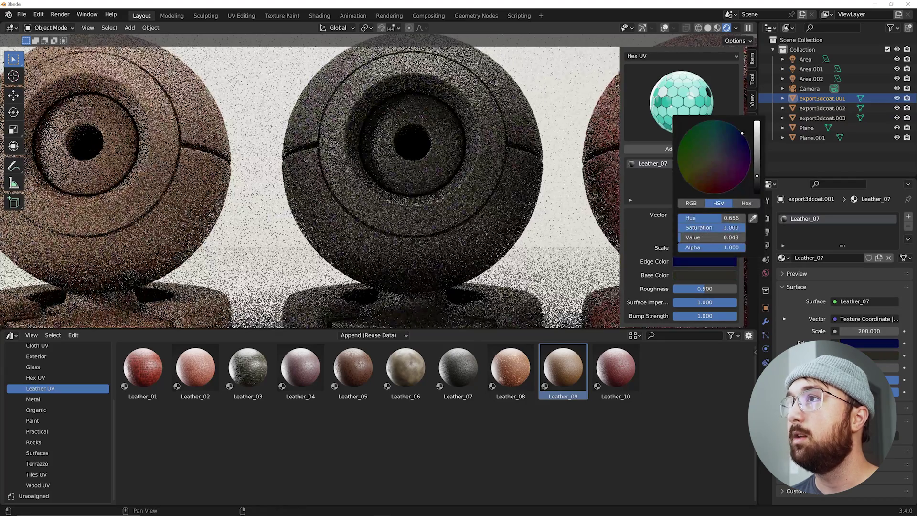
key(ctrl+z)
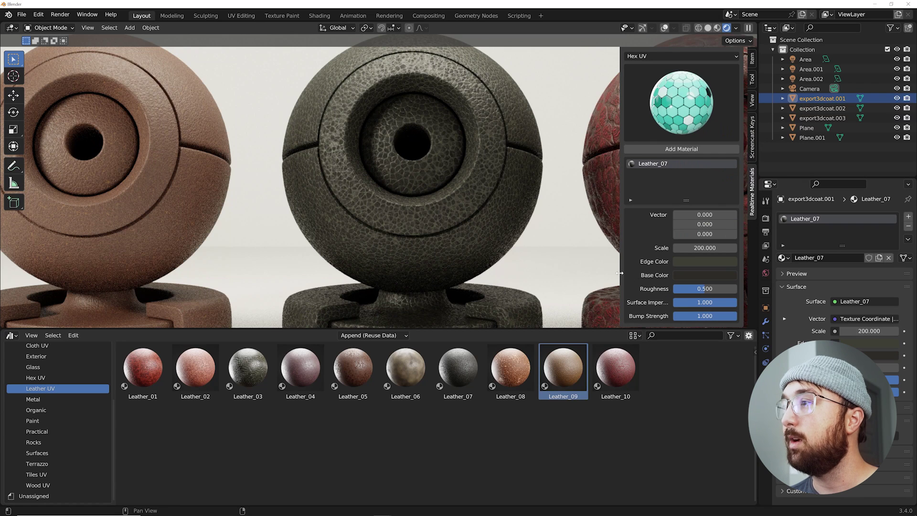
drag(620, 273, 567, 272)
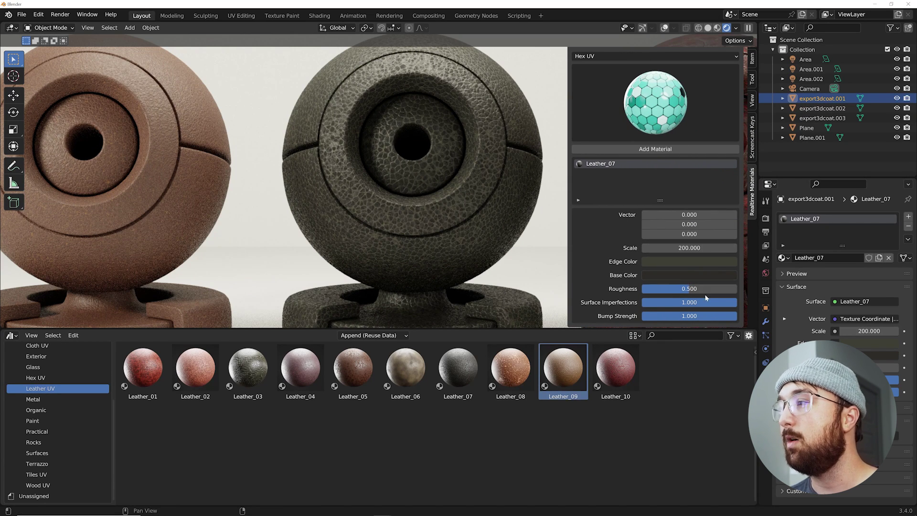
- Lower Leather_07's Roughness to 0.433, inspect the spheres up close, and return to camera view
mouse_move(735, 302)
mouse_down()
mouse_move(653, 302)
mouse_move(645, 289)
mouse_move(736, 301)
mouse_up()
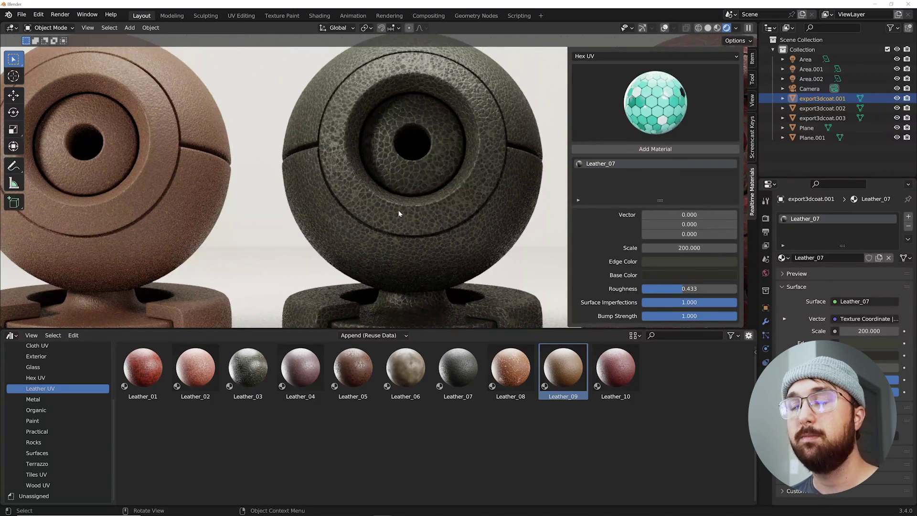
scroll(502, 156, down, 6)
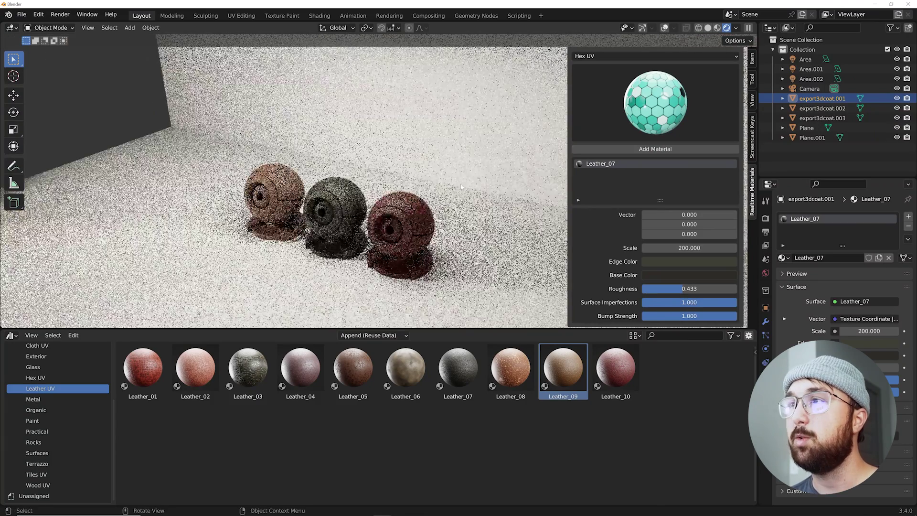
middle_drag(503, 156, 477, 153)
scroll(478, 153, up, 8)
middle_drag(368, 163, 363, 158)
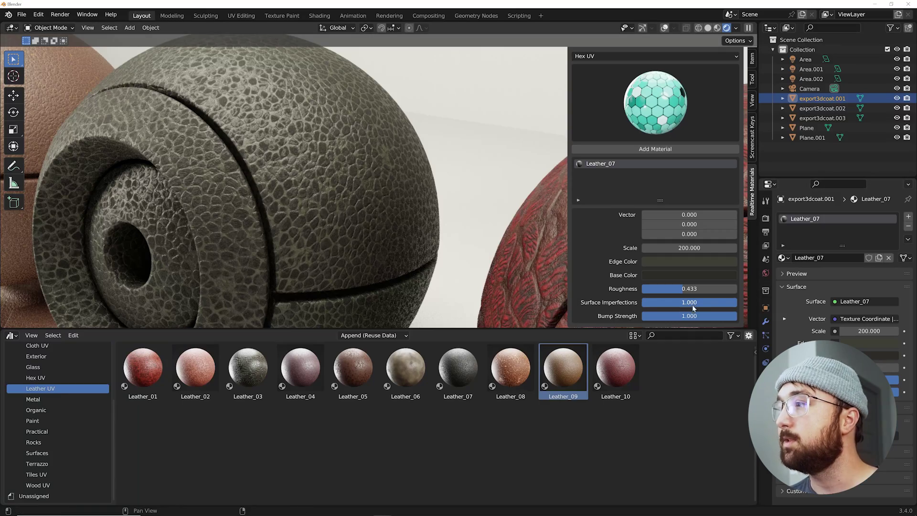
key(KP_0)
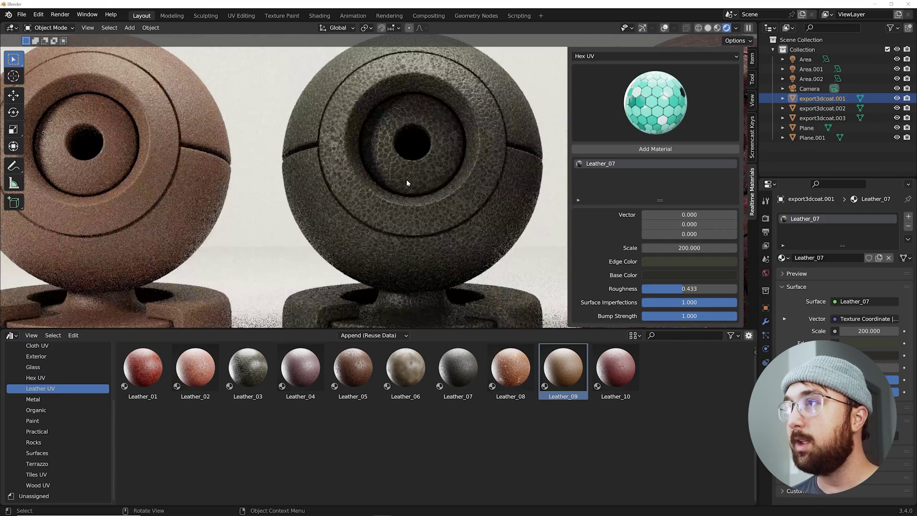
- Try Leather_08 on the middle sphere with Scale 220 and Roughness 0.307
click(510, 368)
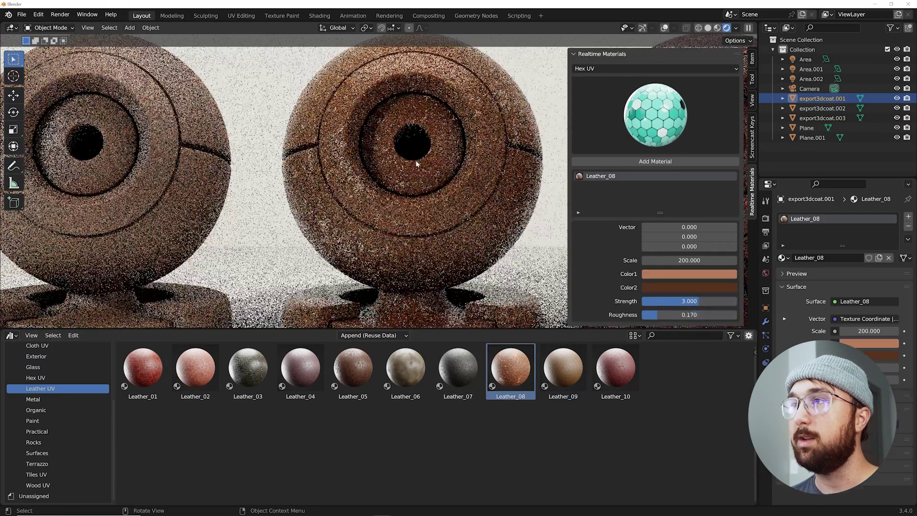
drag(690, 260, 697, 260)
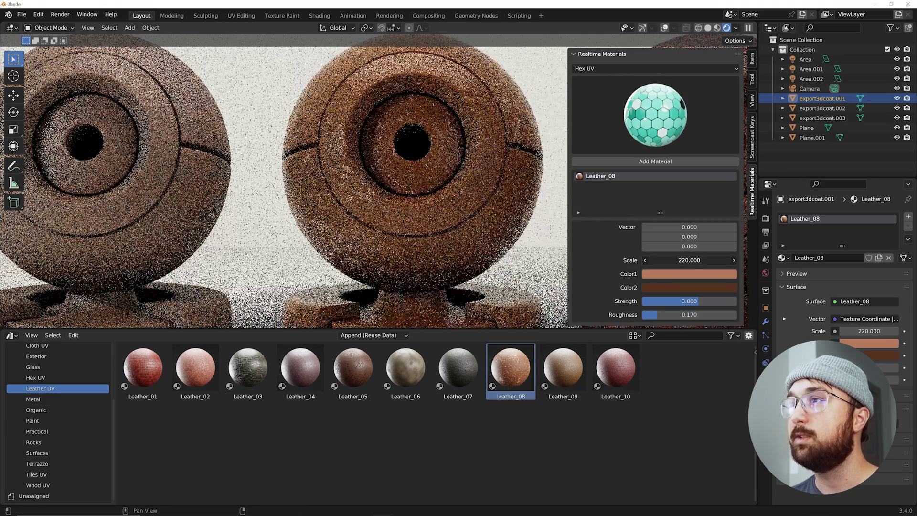
drag(684, 312, 673, 317)
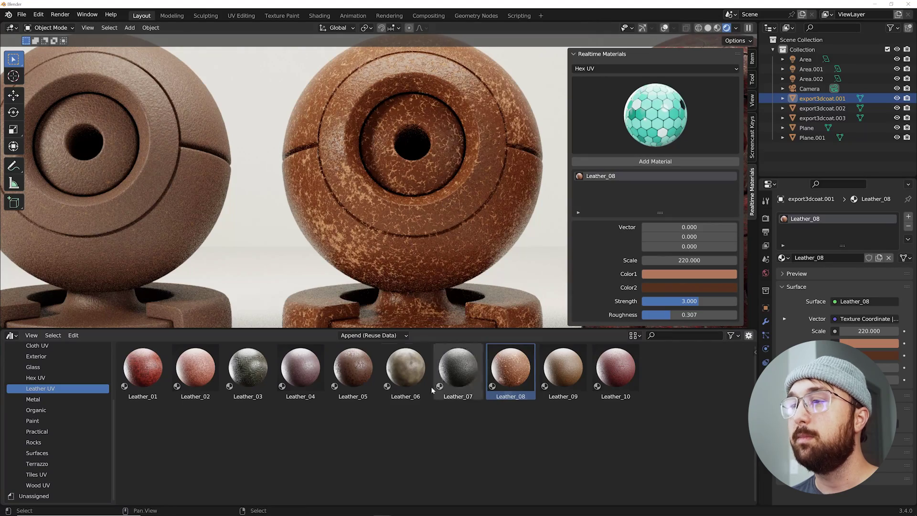
- Replace it with Leather_06 and raise its Scale to 340.2
drag(406, 376, 418, 222)
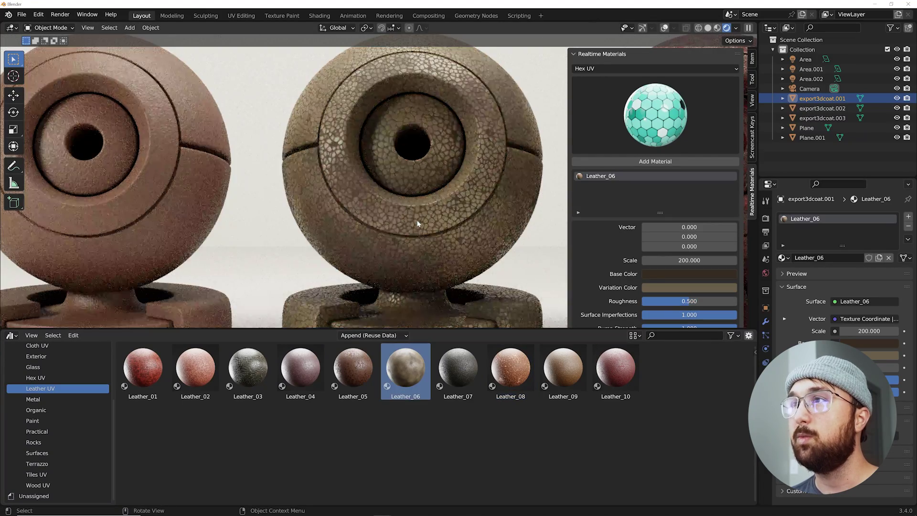
scroll(418, 222, down, 2)
scroll(431, 219, up, 2)
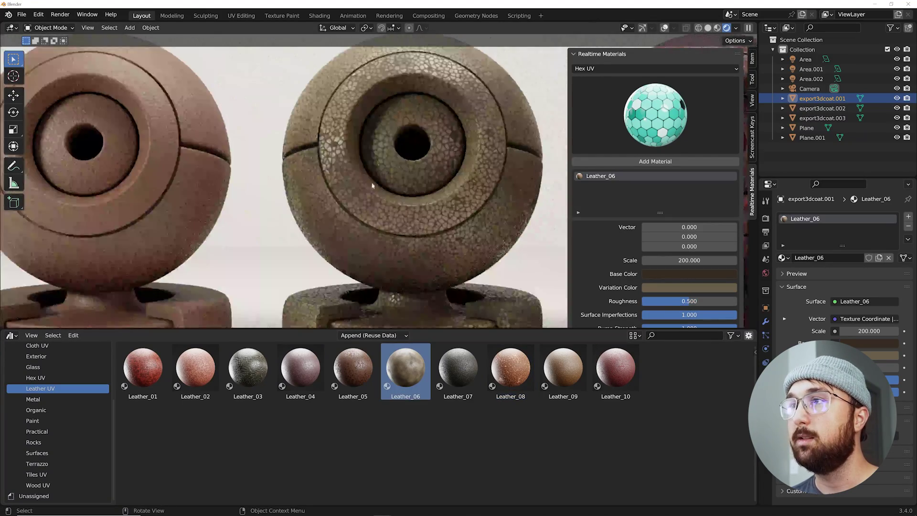
drag(690, 260, 726, 260)
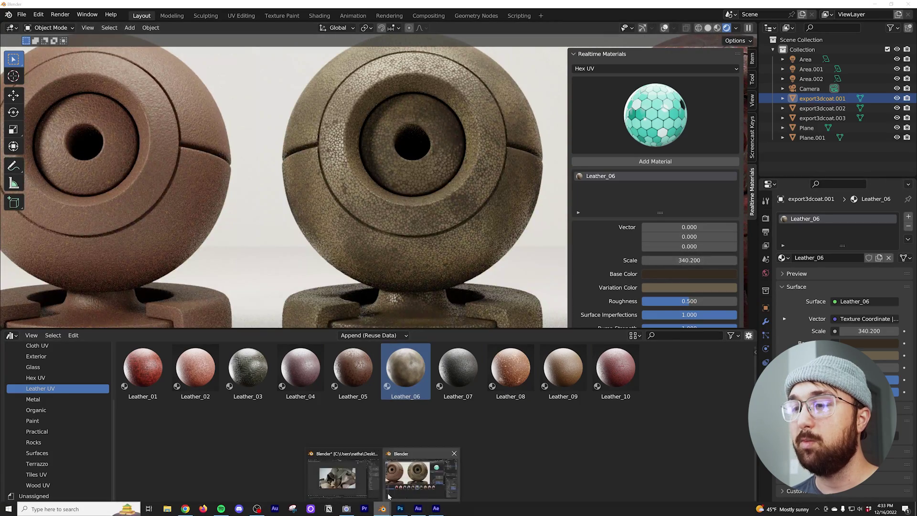
- Glance at the other Blender window's render, then close it to return to the spheres
click(421, 478)
scroll(454, 310, up, 2)
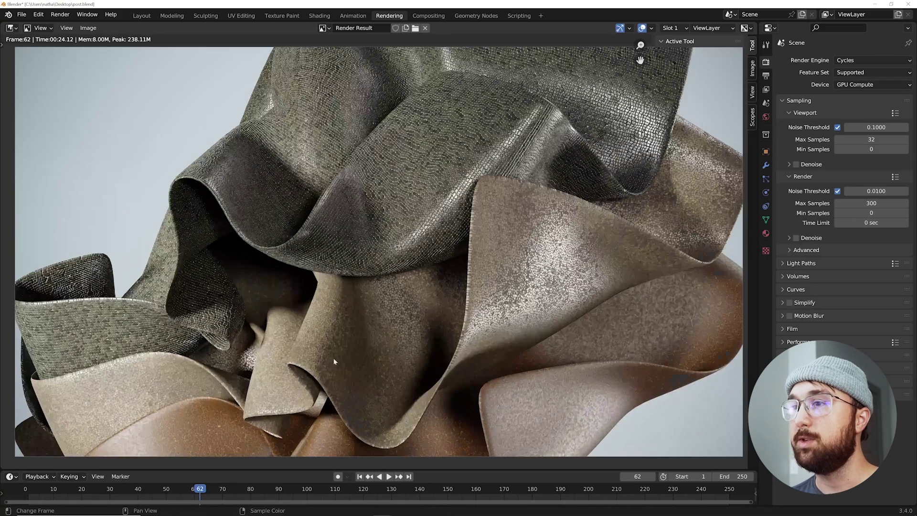
scroll(546, 283, down, 1)
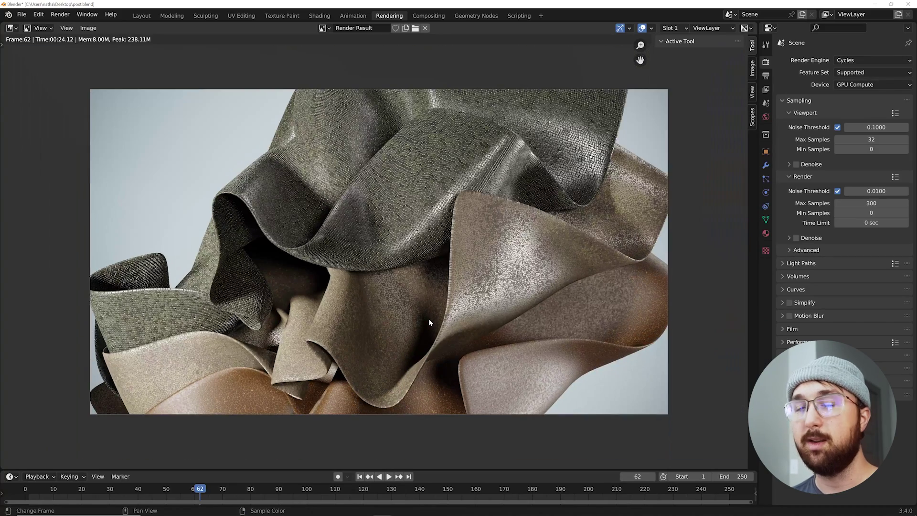
click(875, 4)
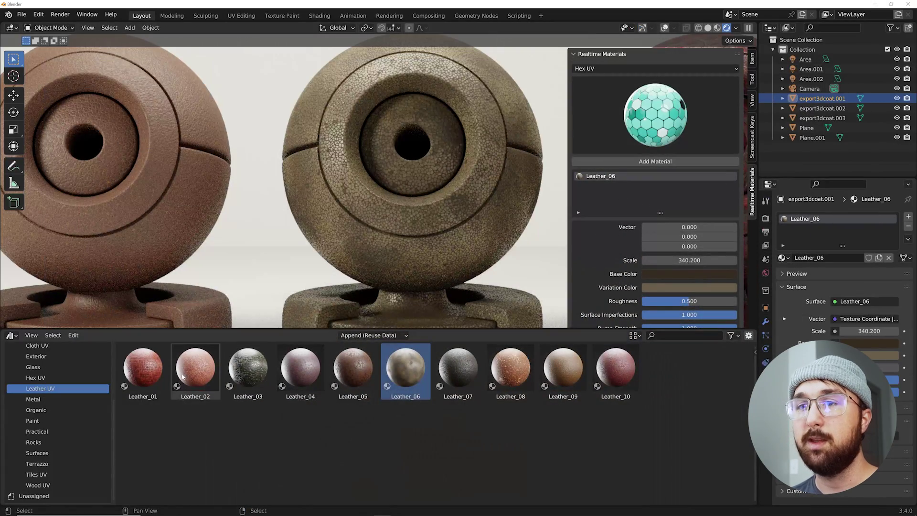
- Apply Leather_01 at Scale 302.3, testing then restoring colour variation and Surface Imperfections 1.000
drag(143, 368, 426, 164)
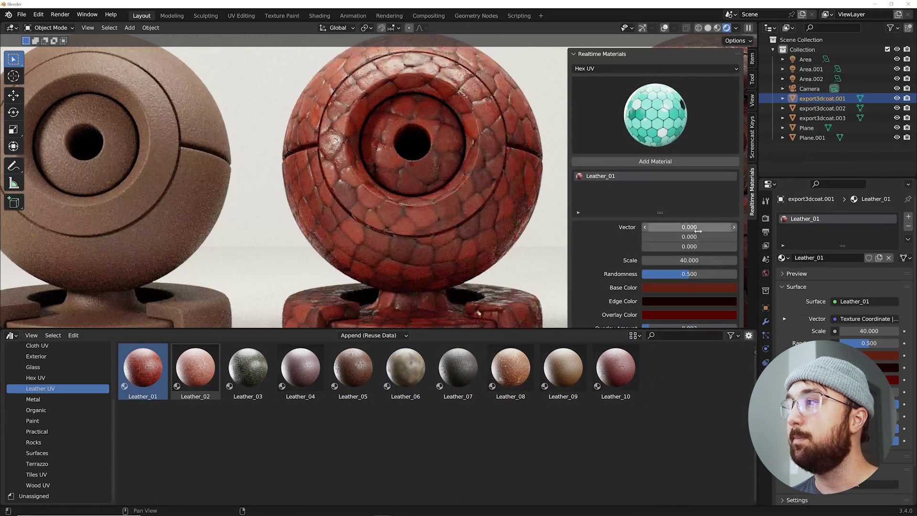
drag(689, 259, 726, 261)
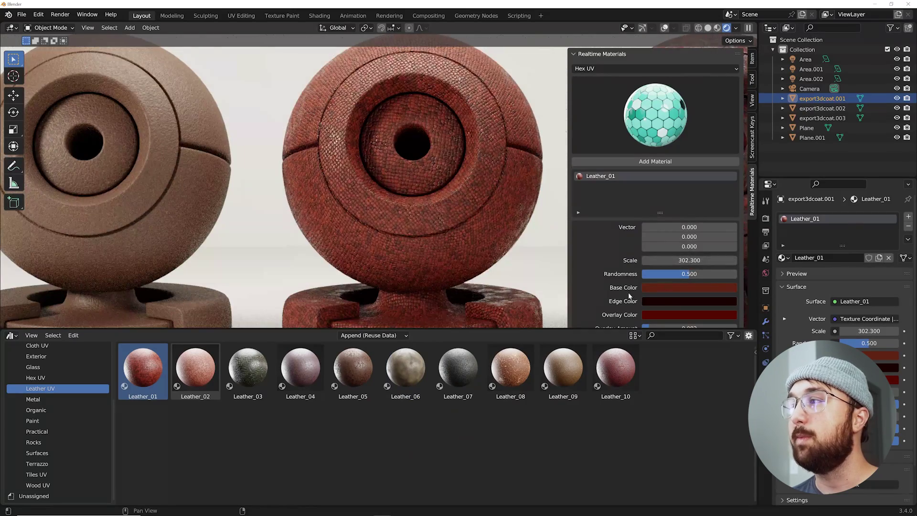
scroll(664, 292, down, 2)
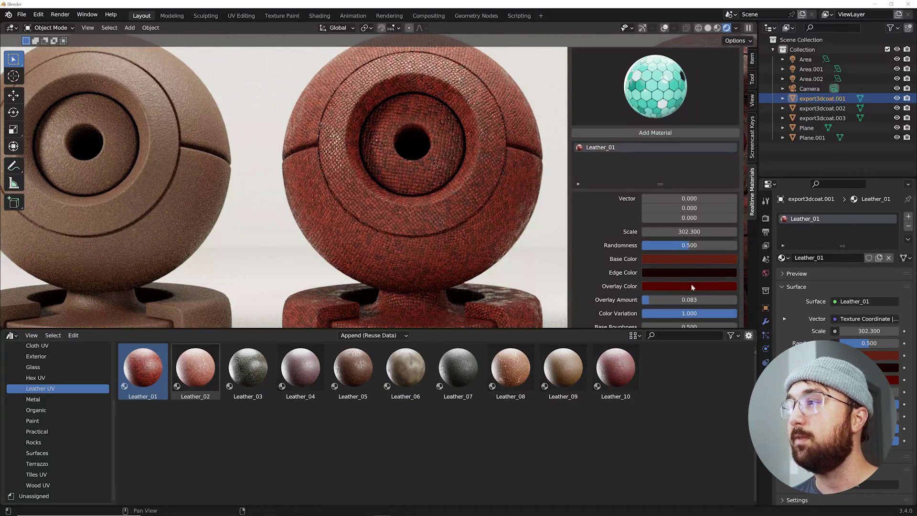
scroll(683, 295, down, 2)
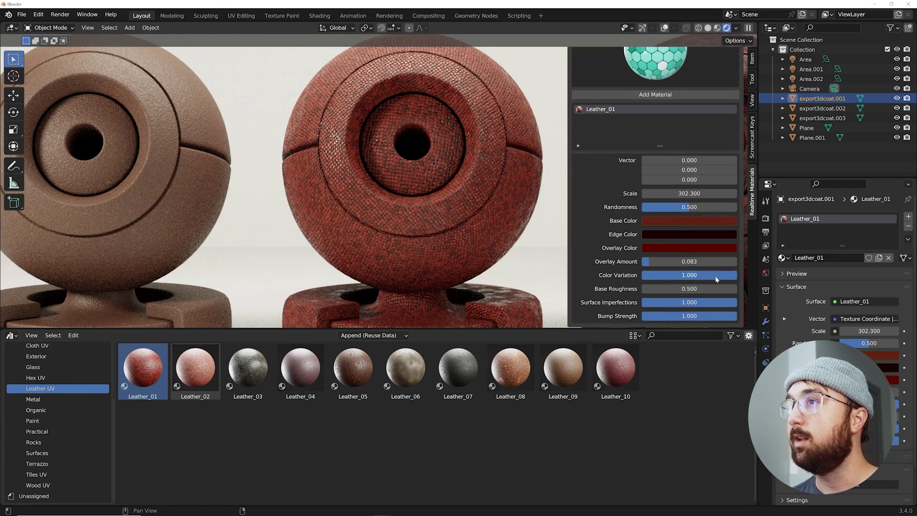
drag(716, 279, 642, 279)
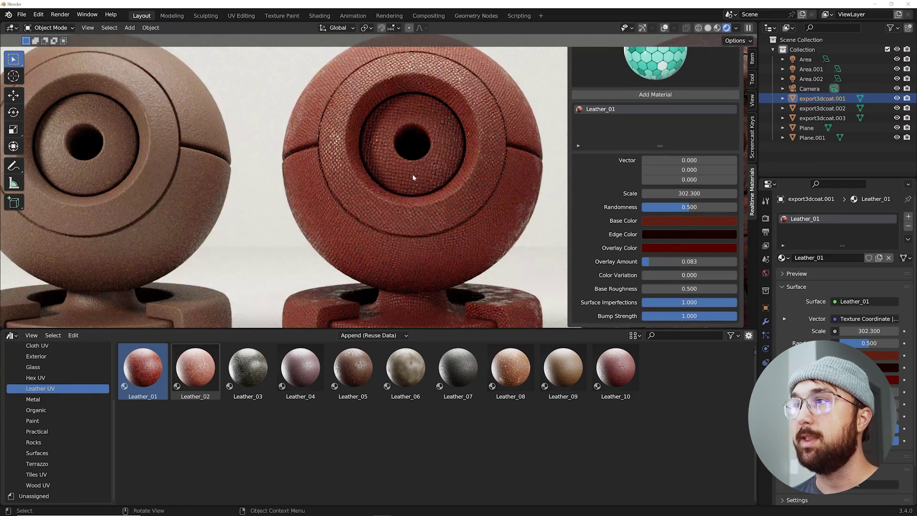
drag(661, 276, 735, 279)
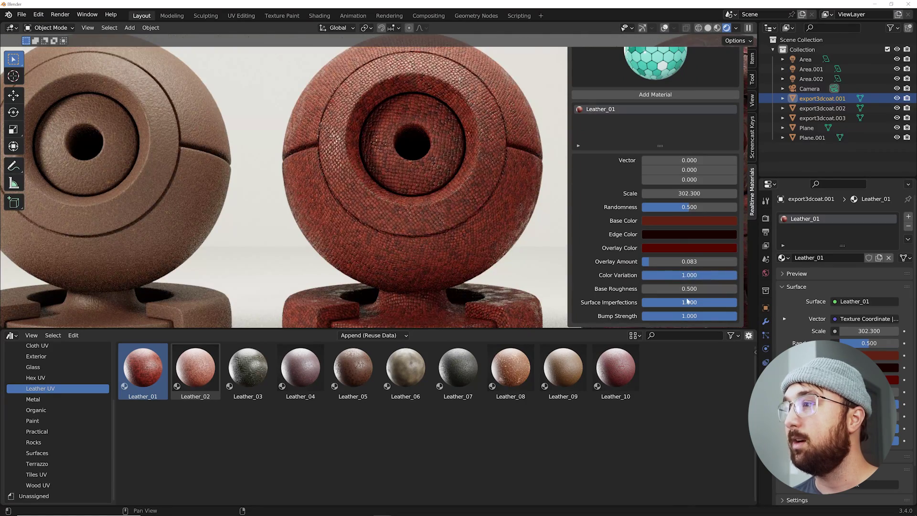
drag(688, 302, 739, 305)
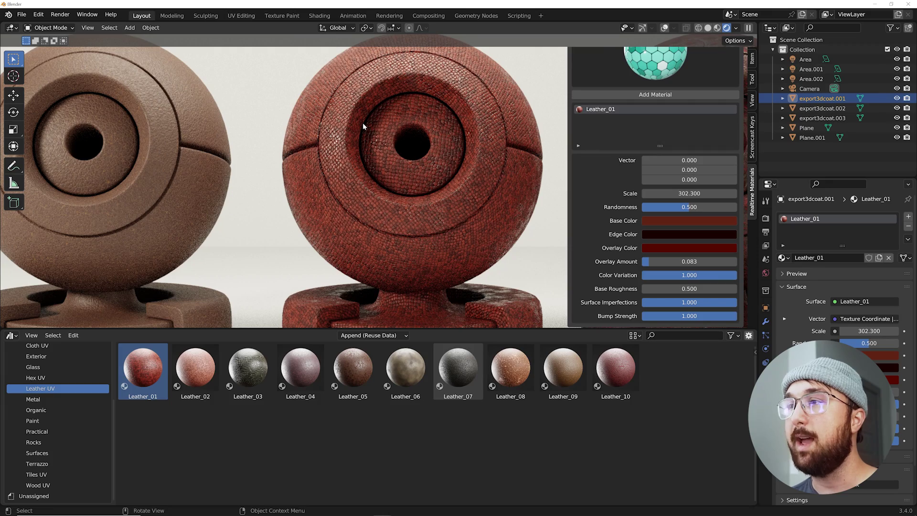
scroll(378, 163, down, 2)
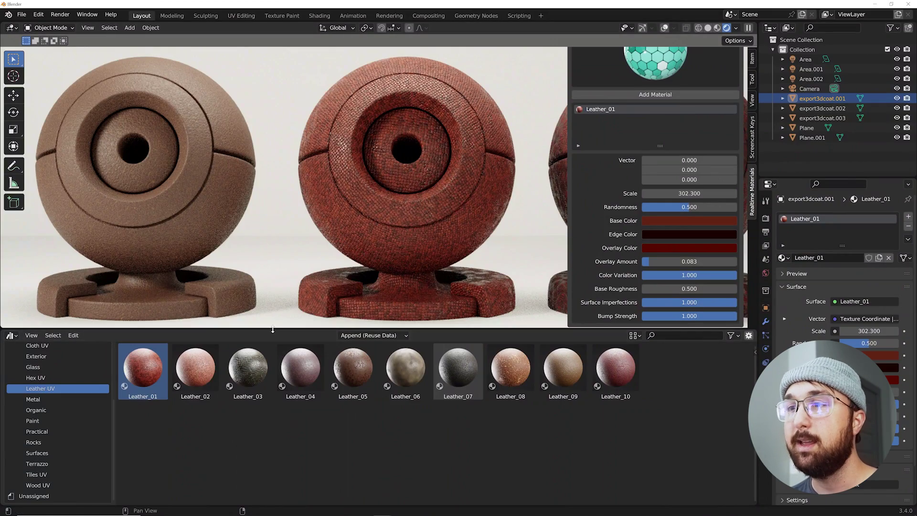
- Drag the viewport/asset browser border down to give the 3D view more height
drag(272, 329, 272, 415)
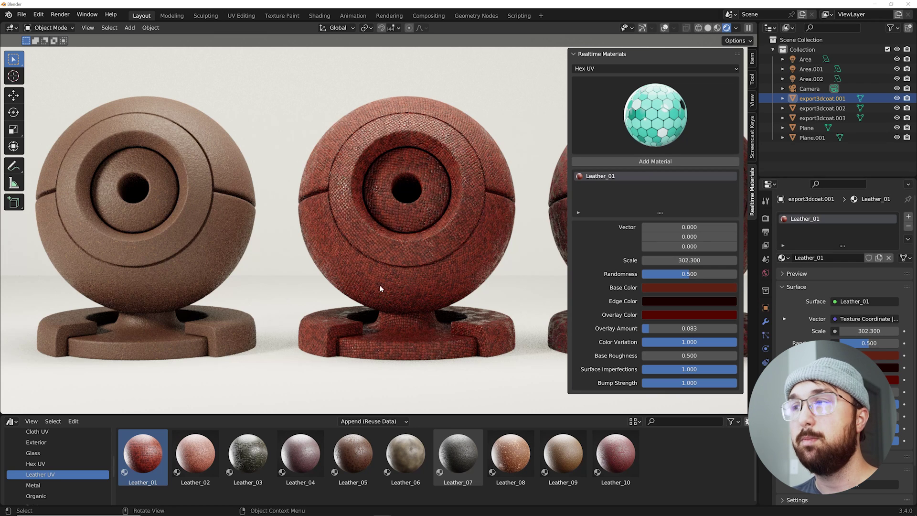
- Add Hex Sound Panel from Hex UV with Scale 185 and Noise Scale 19
click(668, 121)
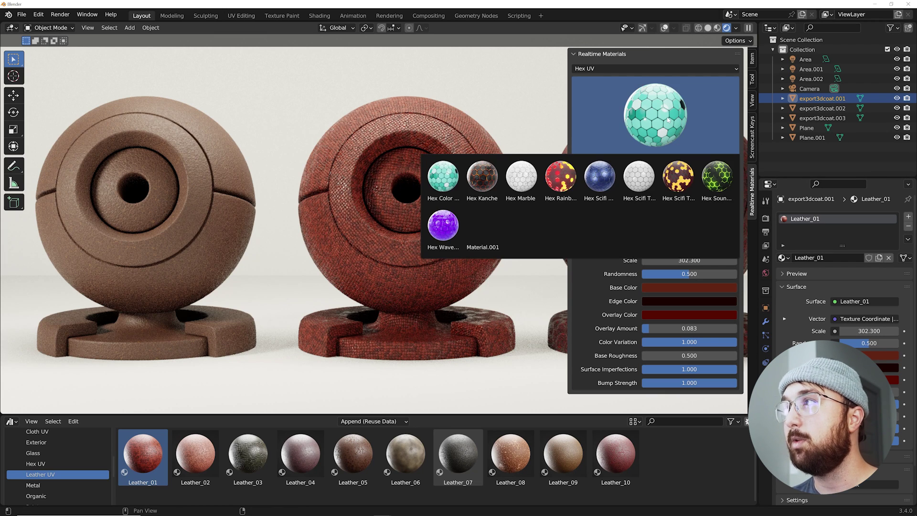
click(729, 181)
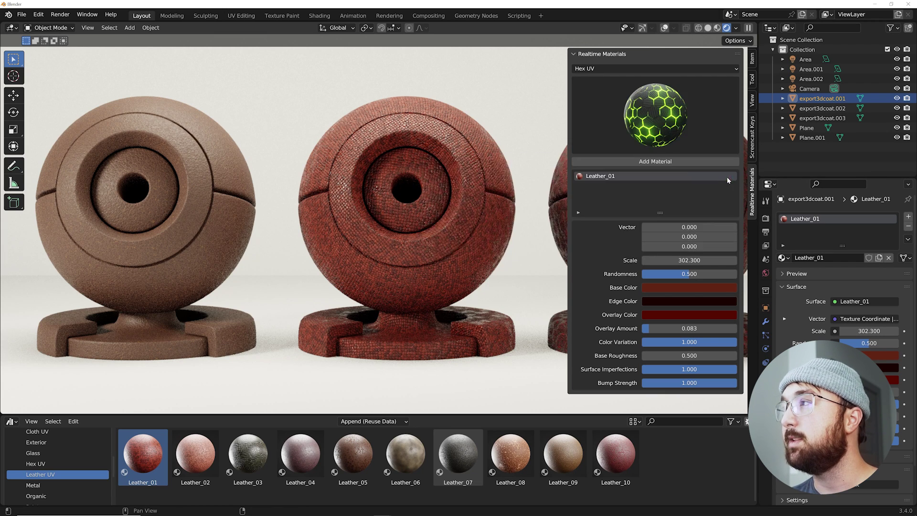
click(659, 162)
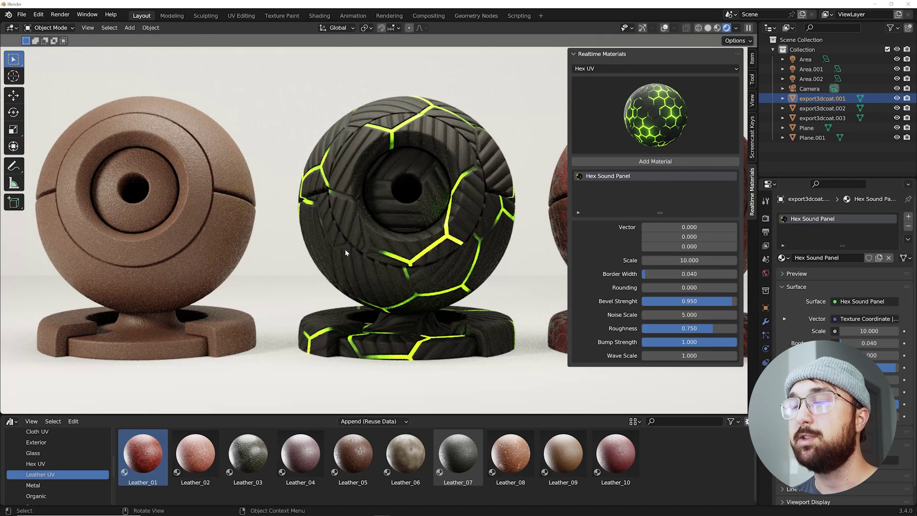
mouse_move(690, 260)
mouse_down()
mouse_move(741, 260)
mouse_move(677, 261)
mouse_up()
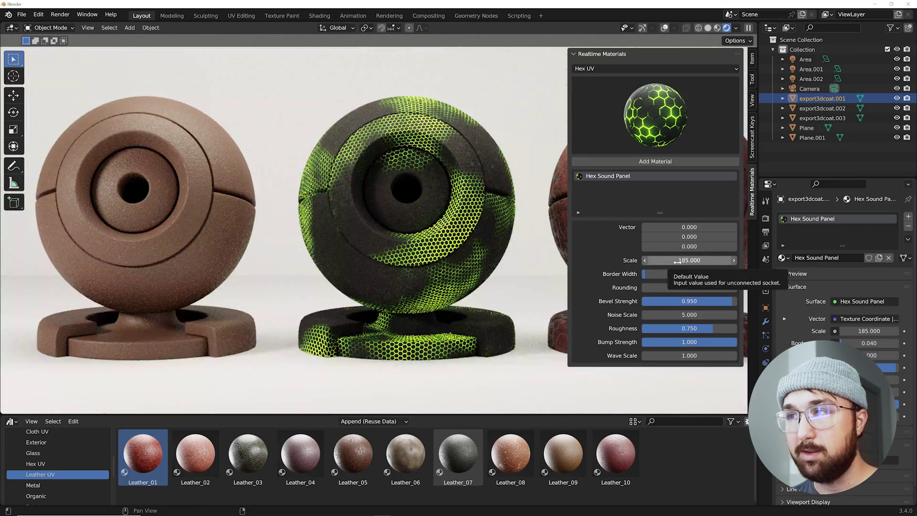
drag(679, 314, 702, 314)
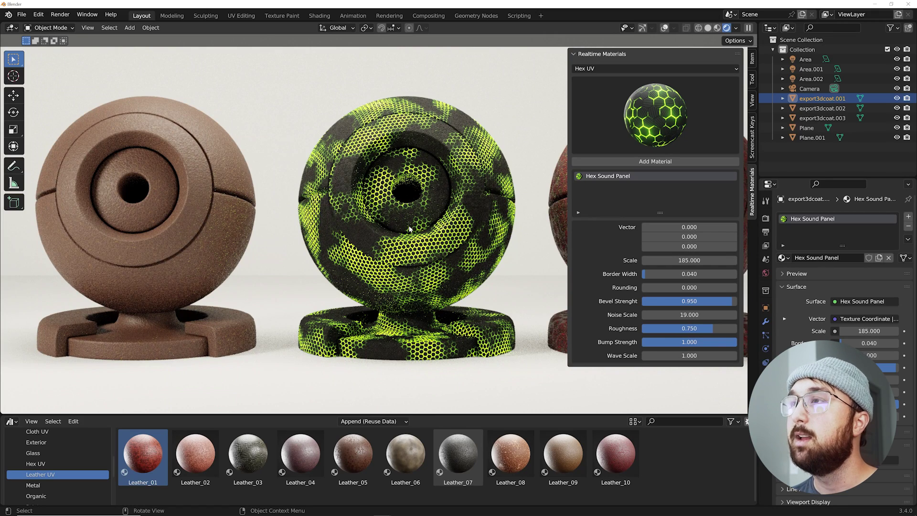
- Try lower Roughness and a wider Border Width, undoing both changes
drag(703, 329, 625, 330)
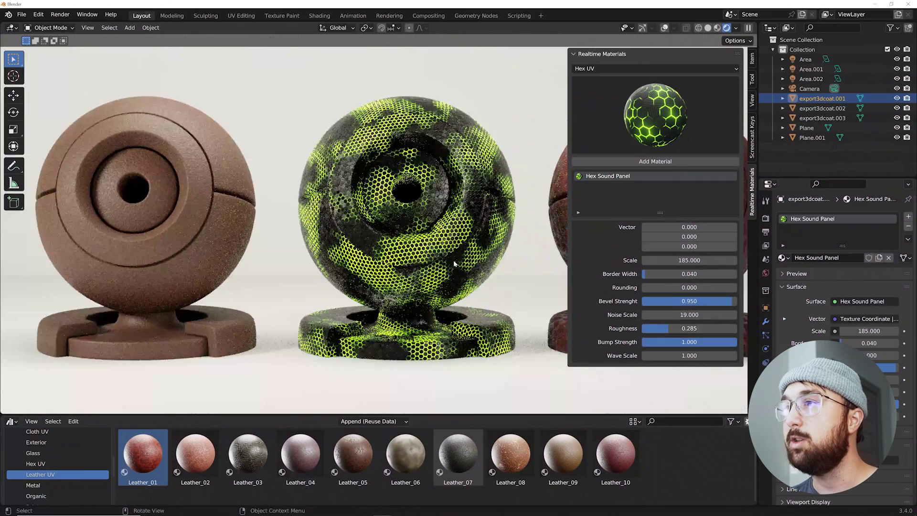
key(ctrl+z)
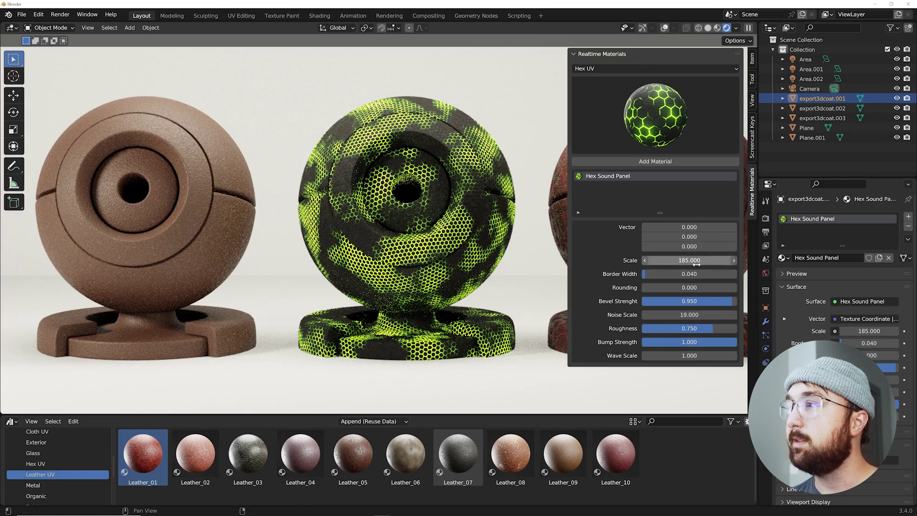
drag(695, 276, 722, 276)
key(ctrl+z)
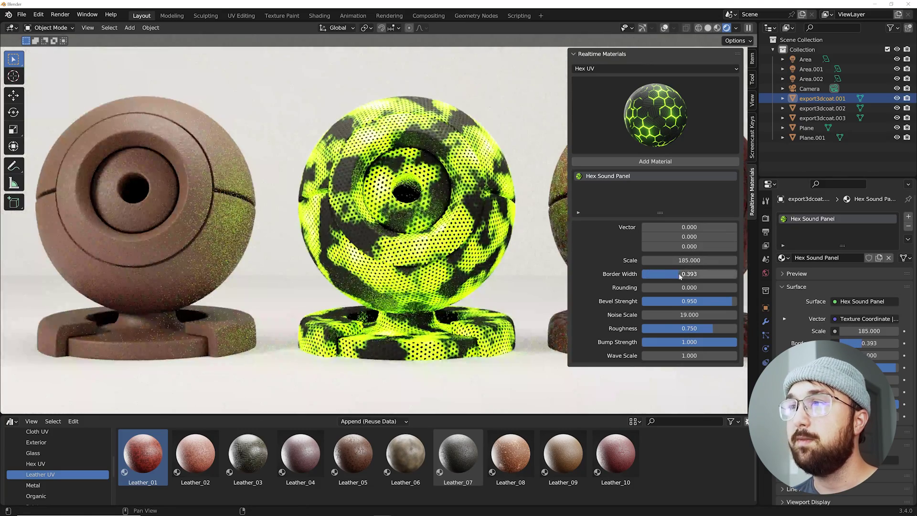
click(647, 70)
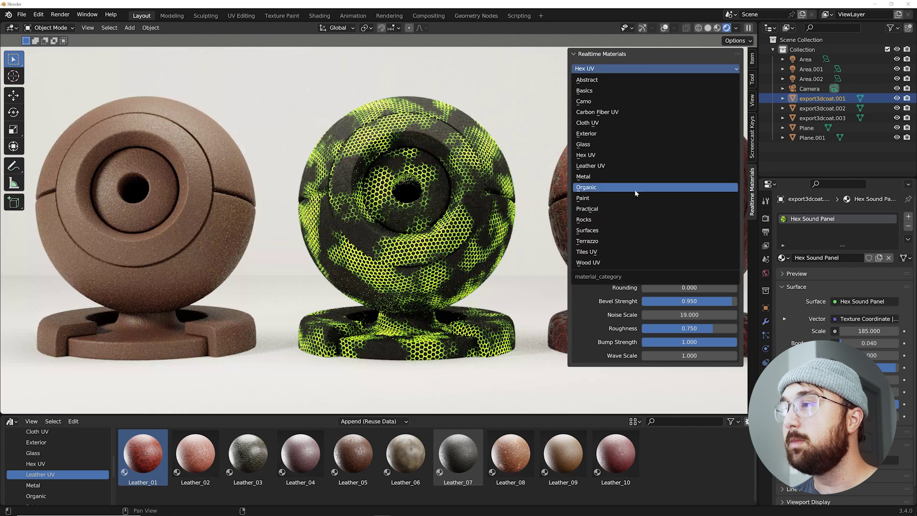
- After browsing Tiles UV, apply Exterior's Cracked Asphalt to the middle webcam
click(617, 246)
click(654, 102)
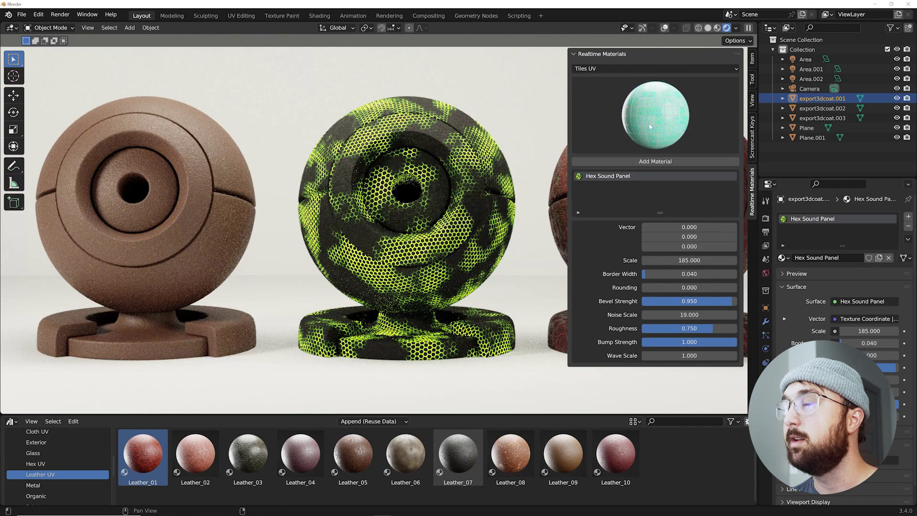
click(618, 69)
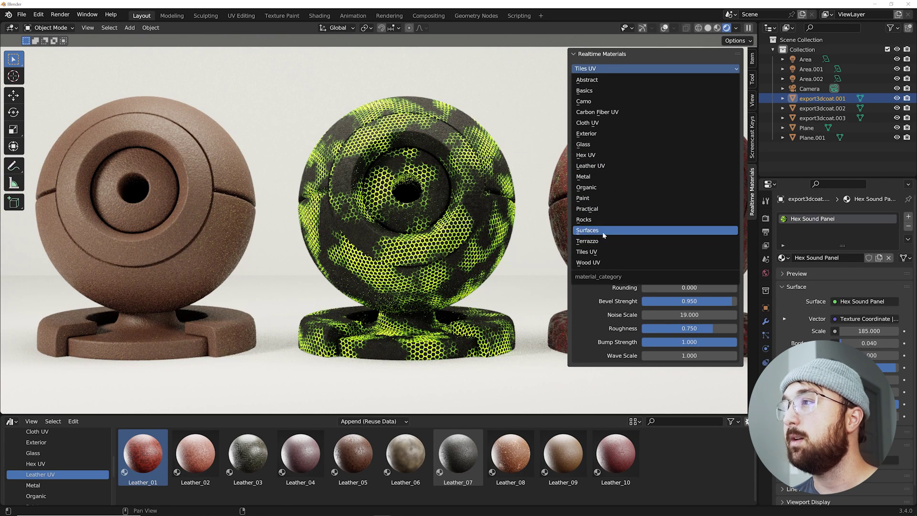
click(611, 137)
click(617, 116)
click(717, 178)
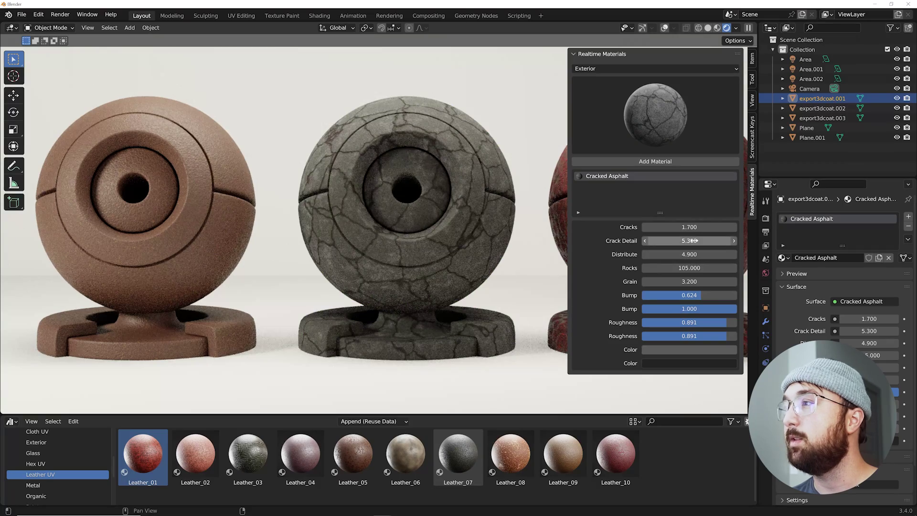
- Set Cracks to 0.9 and Grain to 1
double_click(690, 231)
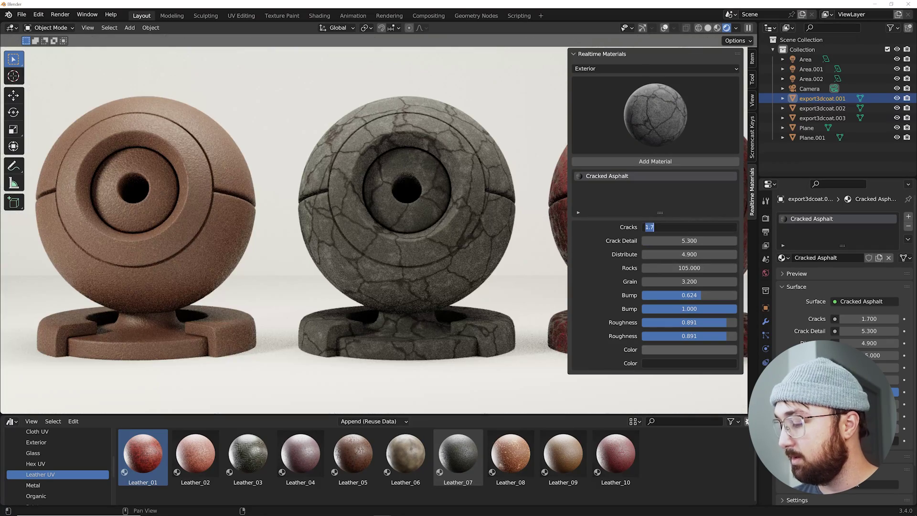
key(BackSpace)
text(.9)
key(Return)
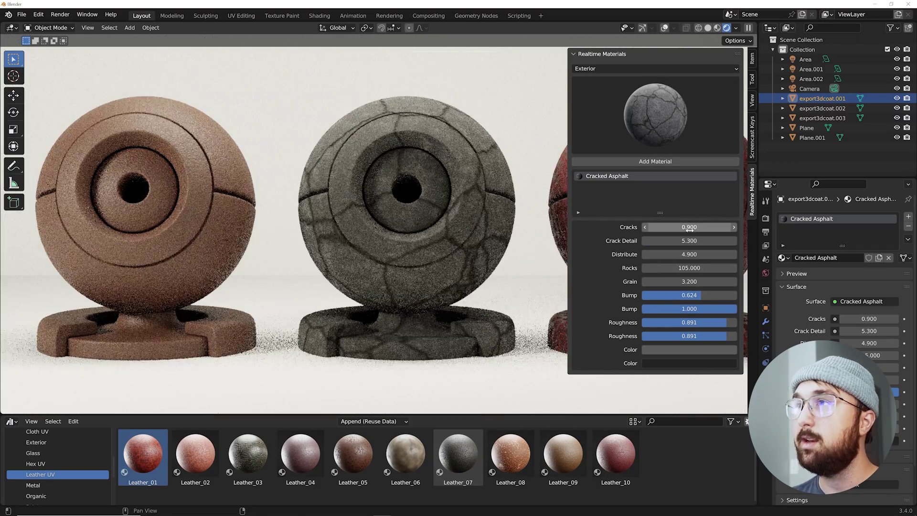
double_click(674, 282)
key(BackSpace)
text(1)
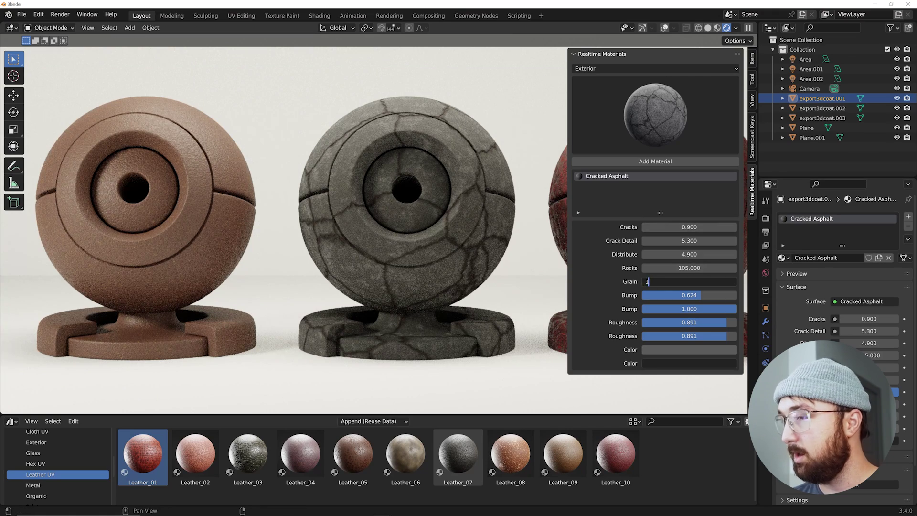
key(Return)
- Set Rocks to 20 after briefly trying 50
click(689, 267)
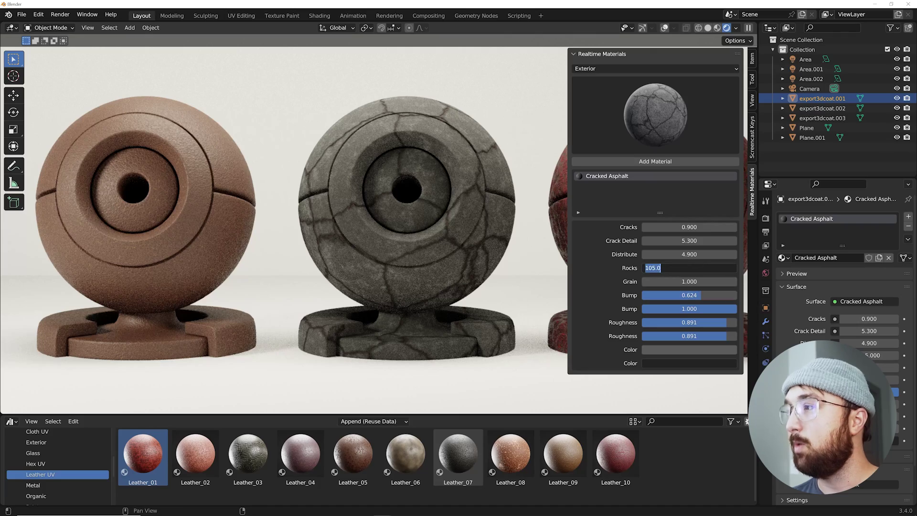
text(50)
key(Return)
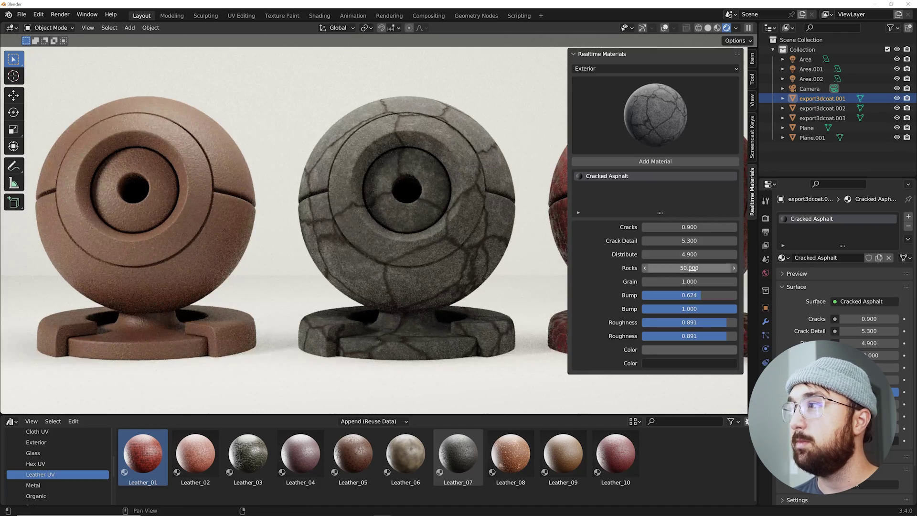
click(689, 267)
text(20)
key(Return)
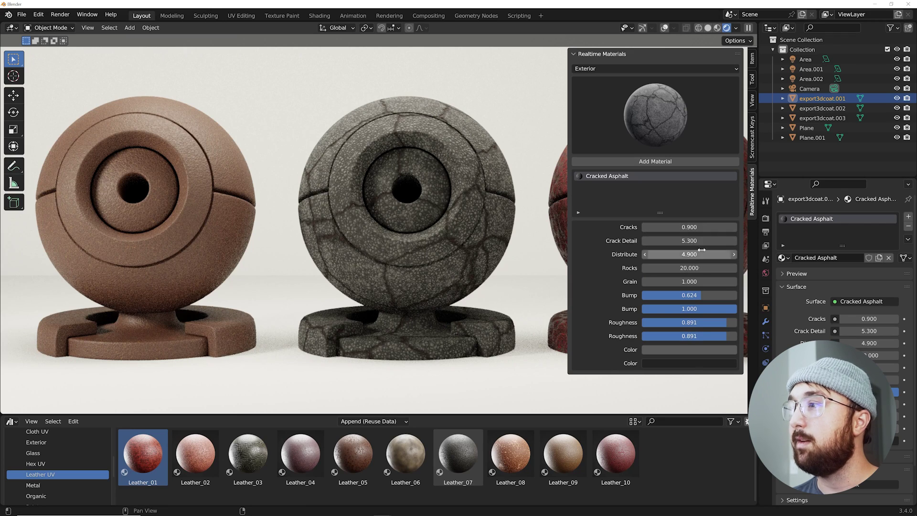
- Pick a new asphalt colour, then try lower Roughness values and undo them
click(672, 350)
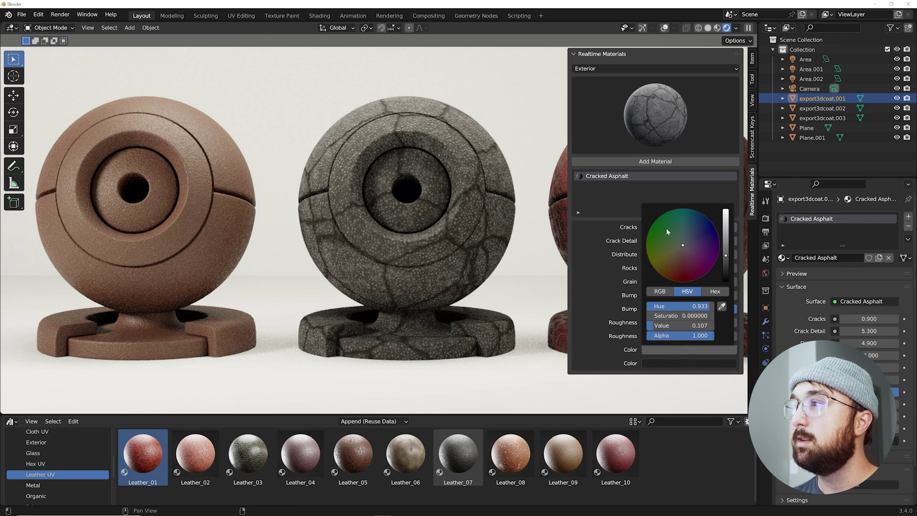
click(671, 225)
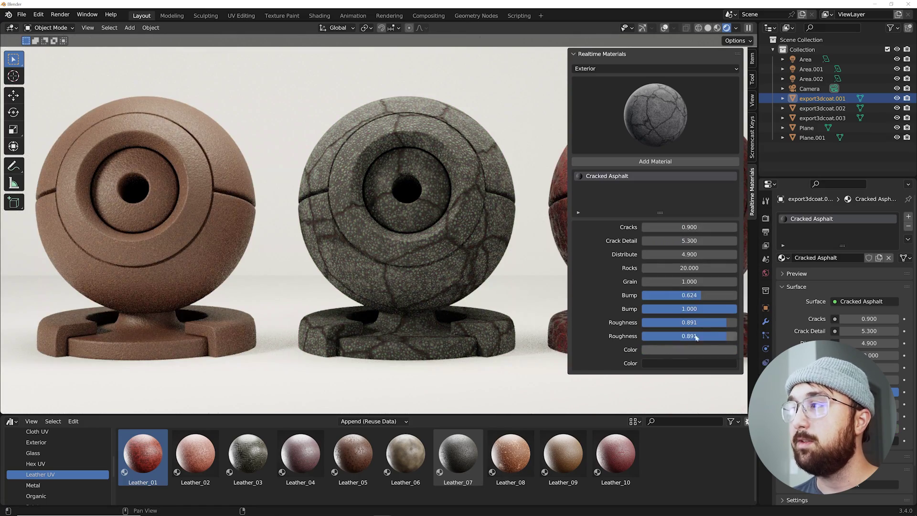
drag(715, 323, 664, 323)
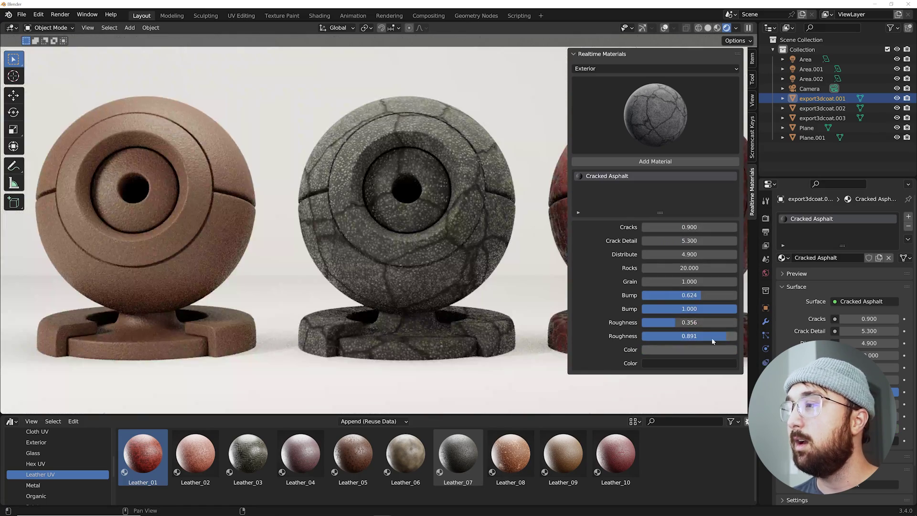
drag(712, 341, 657, 337)
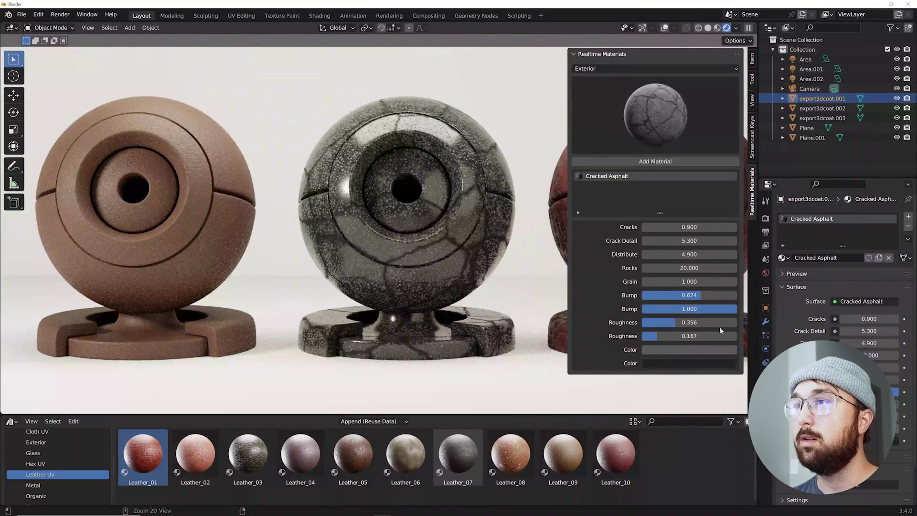
key(ctrl+z)
key(ctrl+z)
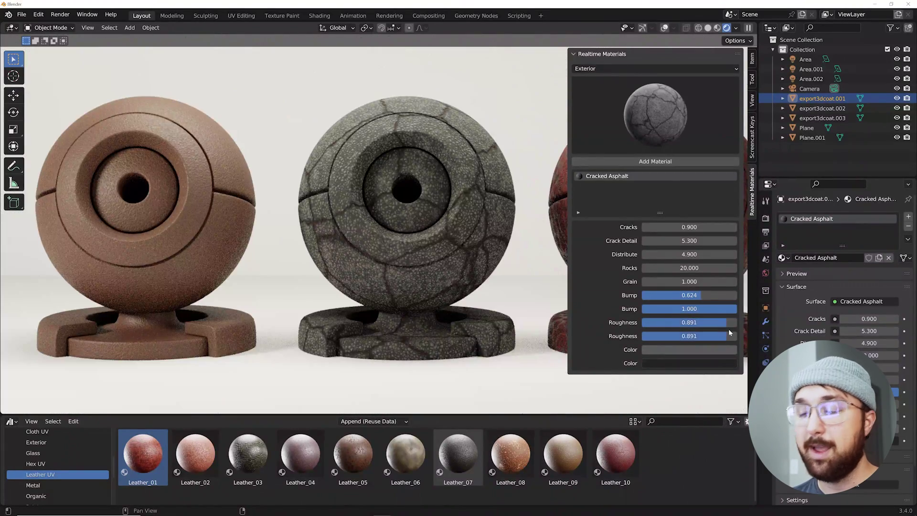